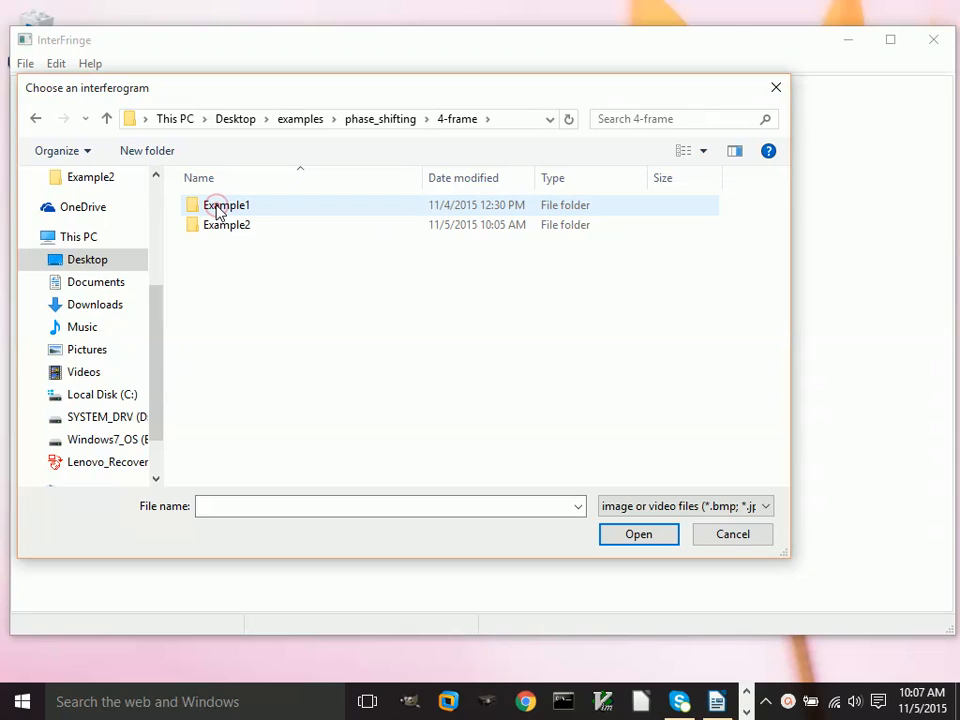
Load the four interferograms phase0.bmp to phase3.bmp from the Example1 folder and play the frames
double_click(218, 208)
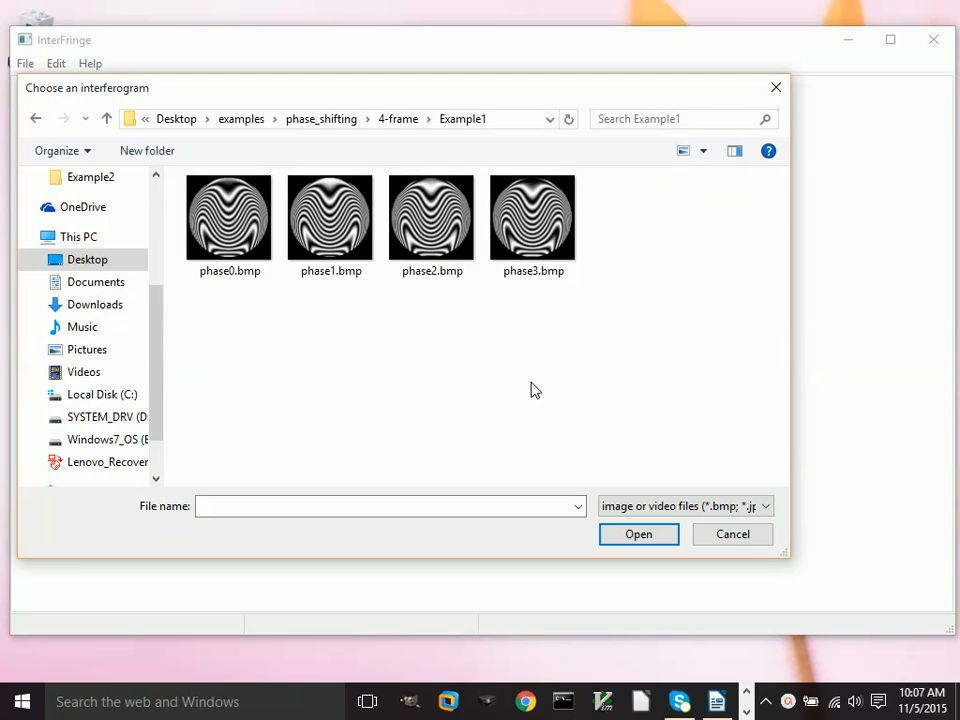
left_click(222, 250)
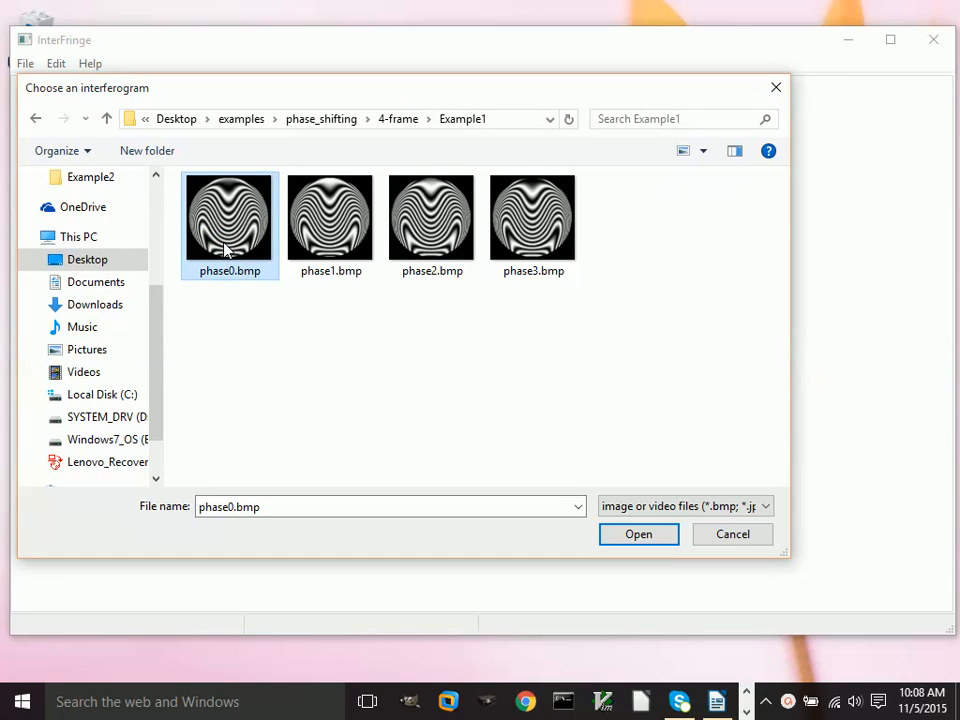
left_click(548, 243, "shift")
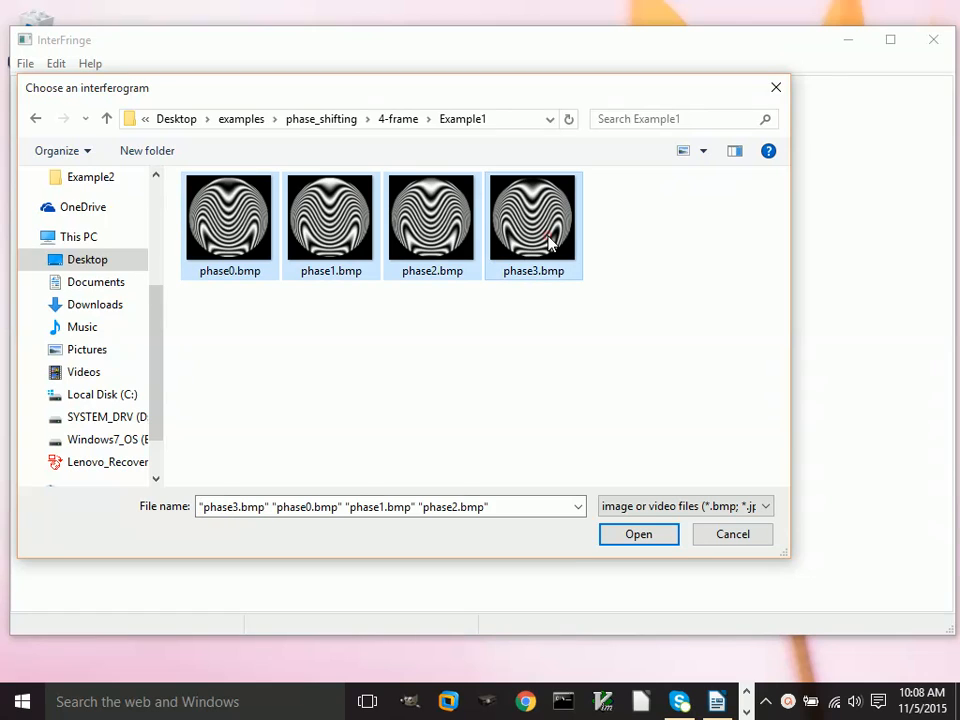
left_click(639, 535)
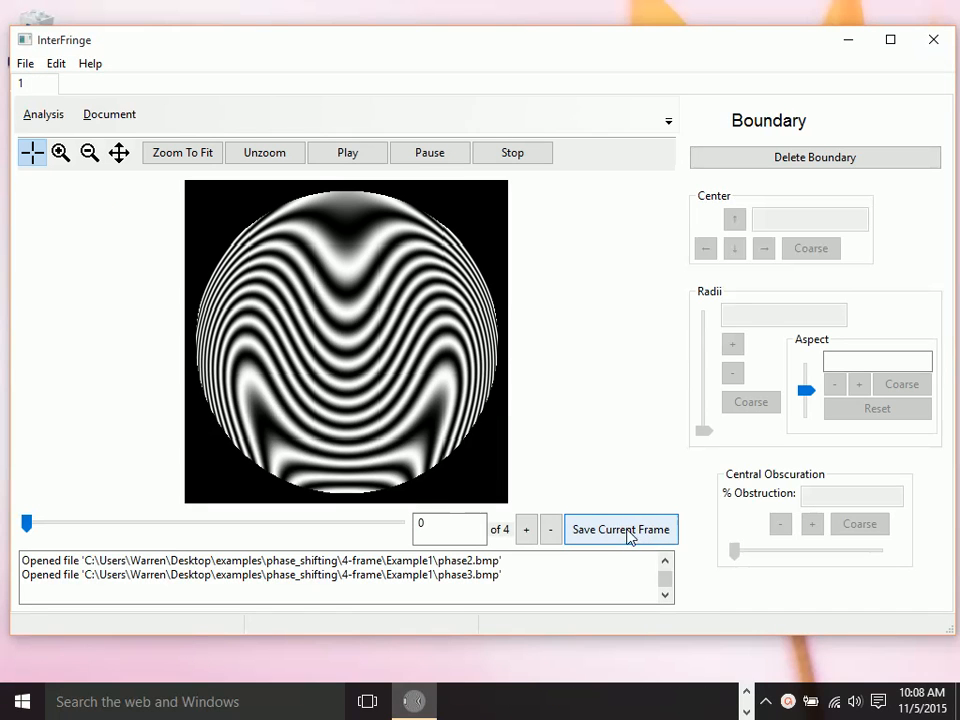
left_click(349, 158)
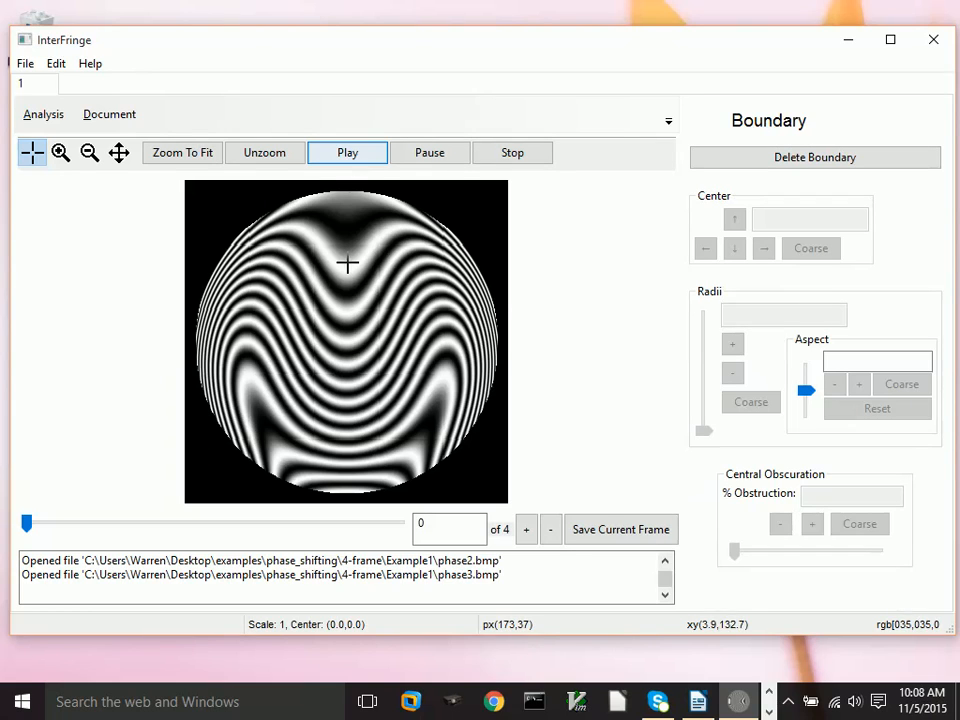
Fit a circular boundary to the interferogram's edge with radii of 160 and its center at (-0.05, 0.03)
left_click(350, 345)
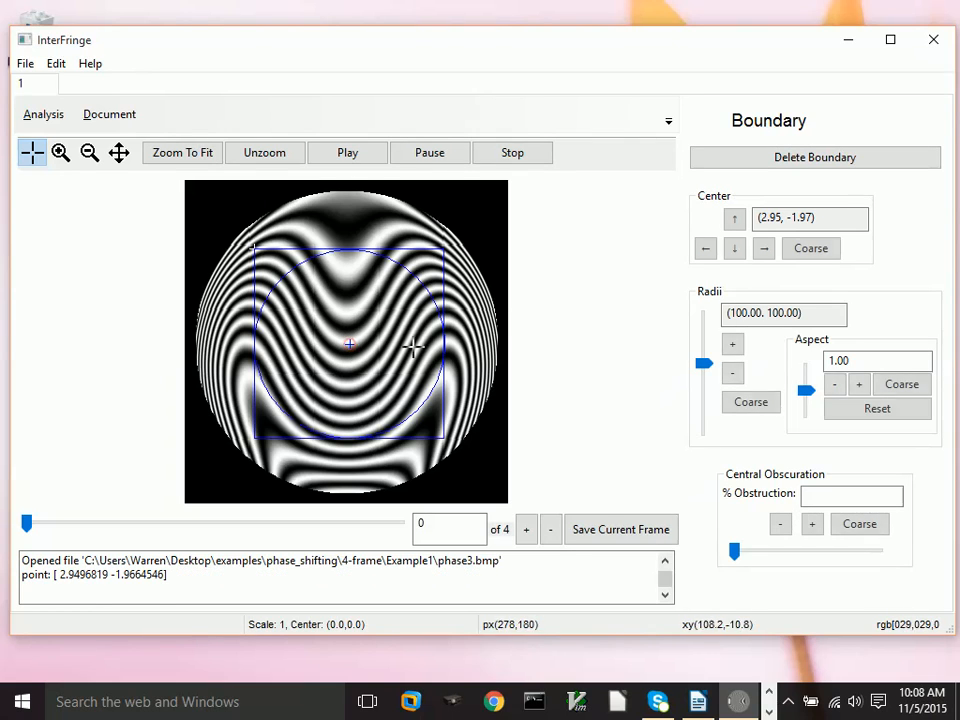
left_click_drag(705, 362, 703, 323)
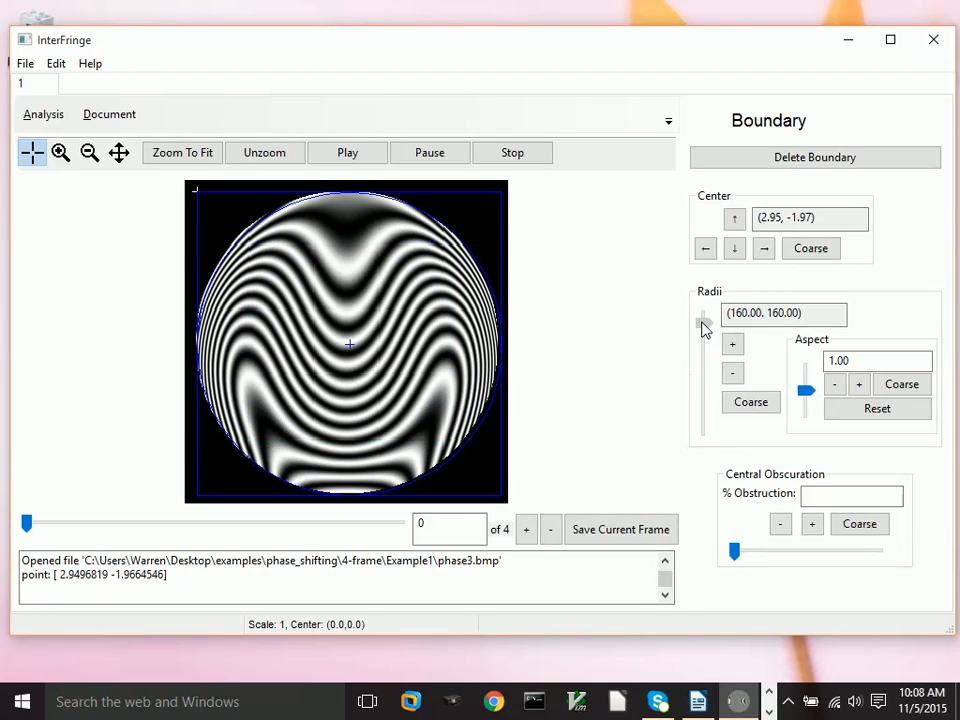
left_click(714, 250)
left_click(714, 250)
left_click(714, 250)
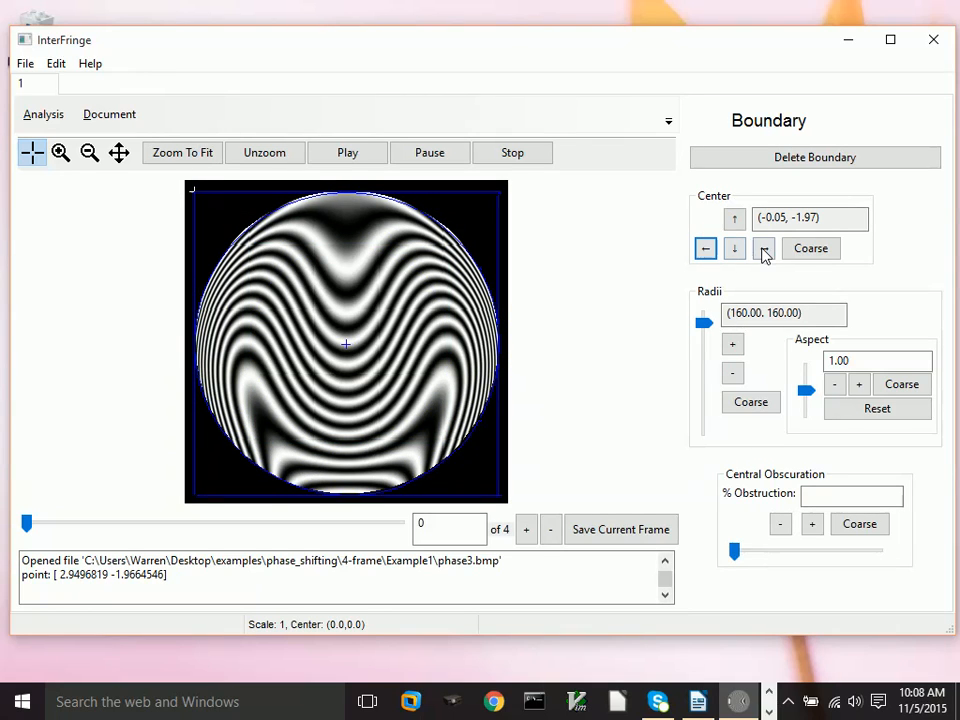
left_click(735, 251)
left_click(736, 252)
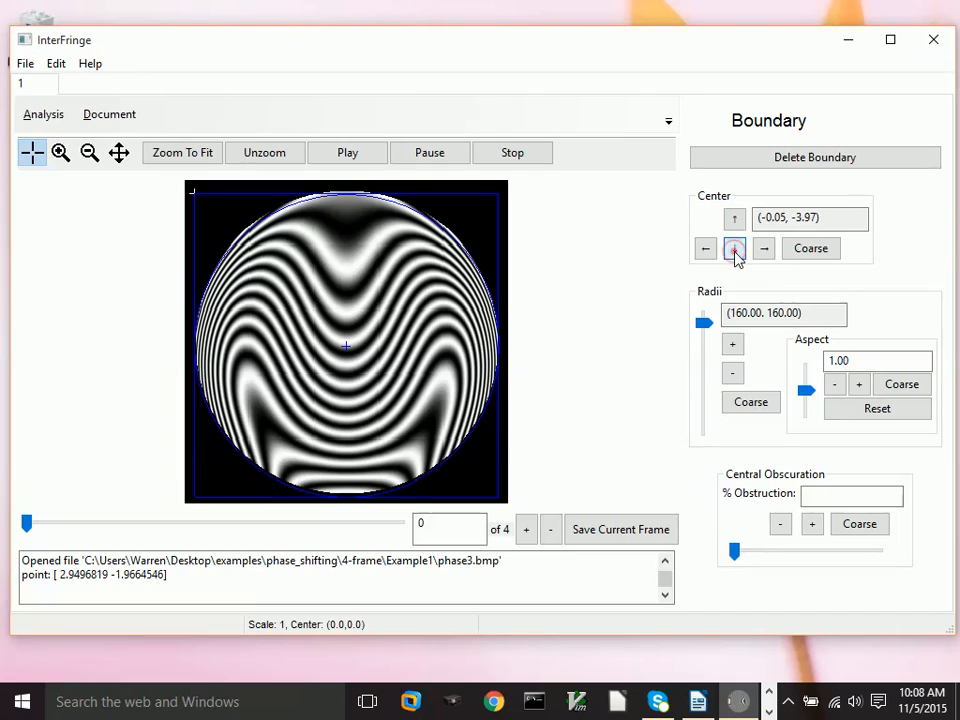
left_click(736, 252)
left_click(737, 220)
left_click(737, 220)
left_click(736, 220)
left_click(736, 220)
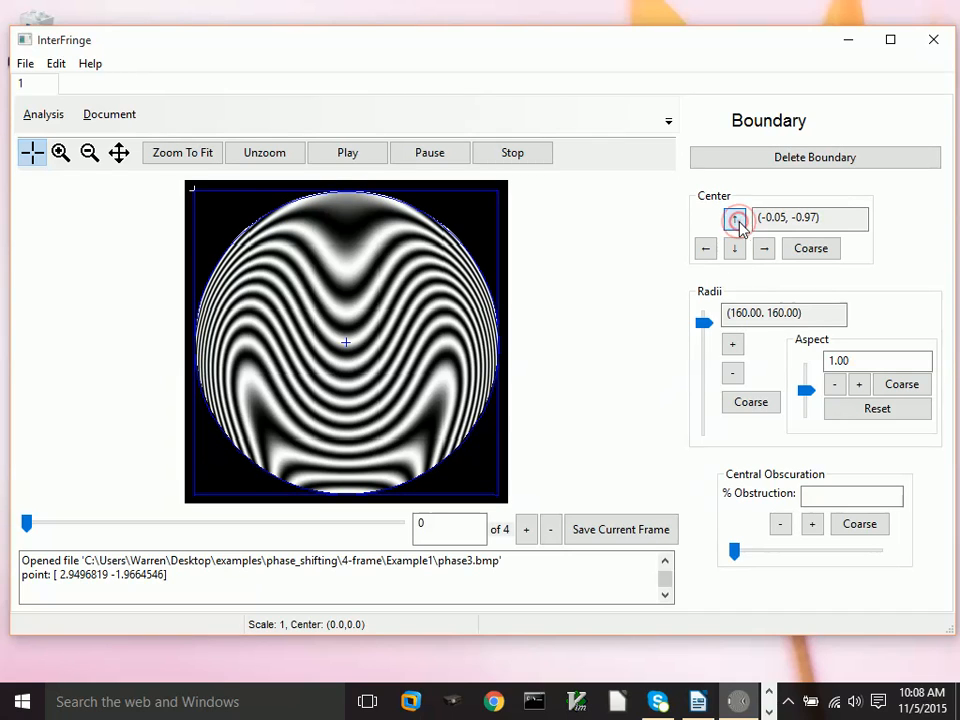
left_click(736, 220)
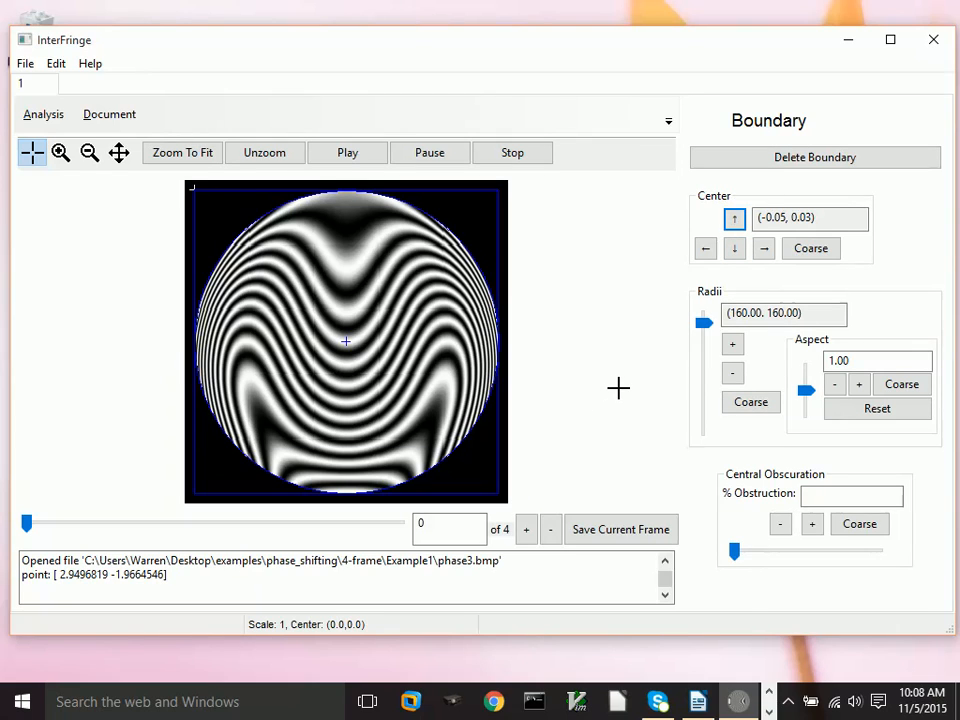
Start a phase shifting analysis of the bounded frames and apply a point spacing of 1 pixel
left_click(33, 115)
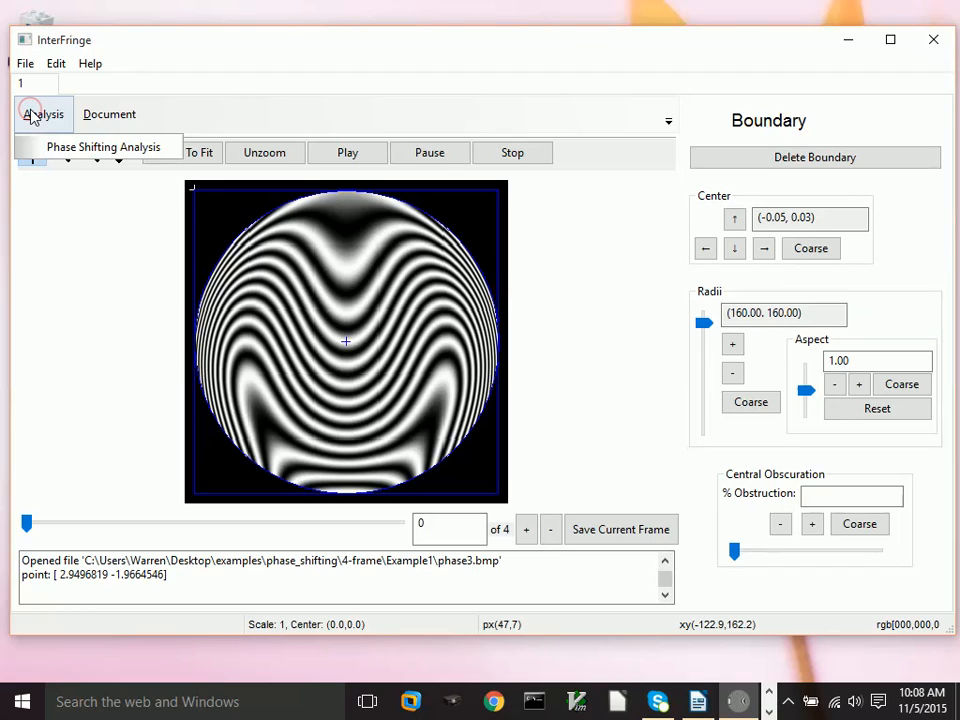
left_click(64, 150)
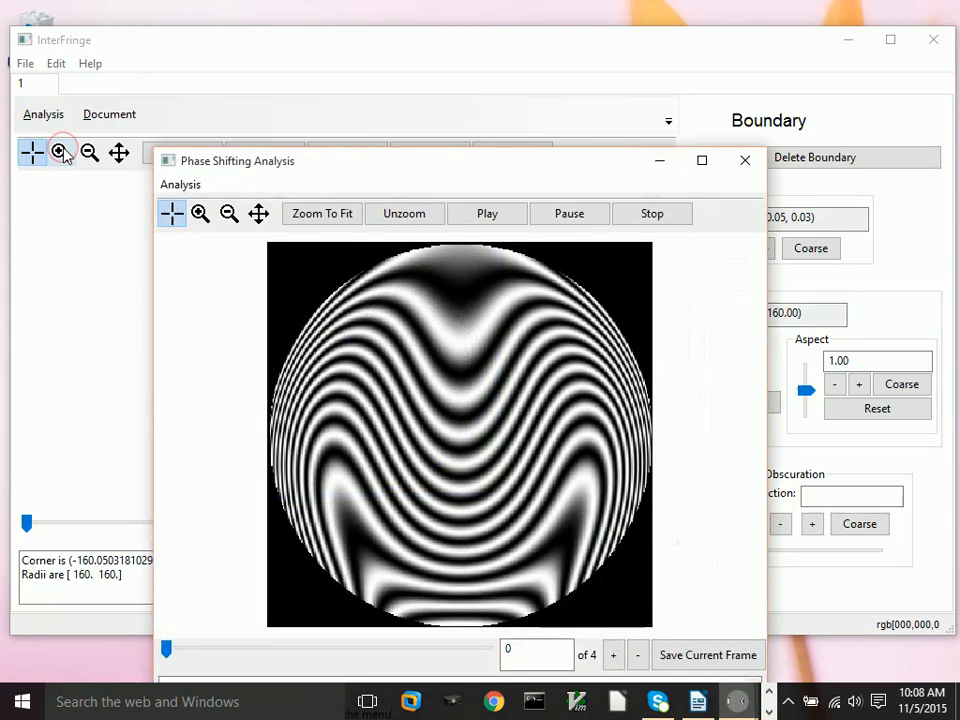
left_click_drag(335, 162, 226, 88)
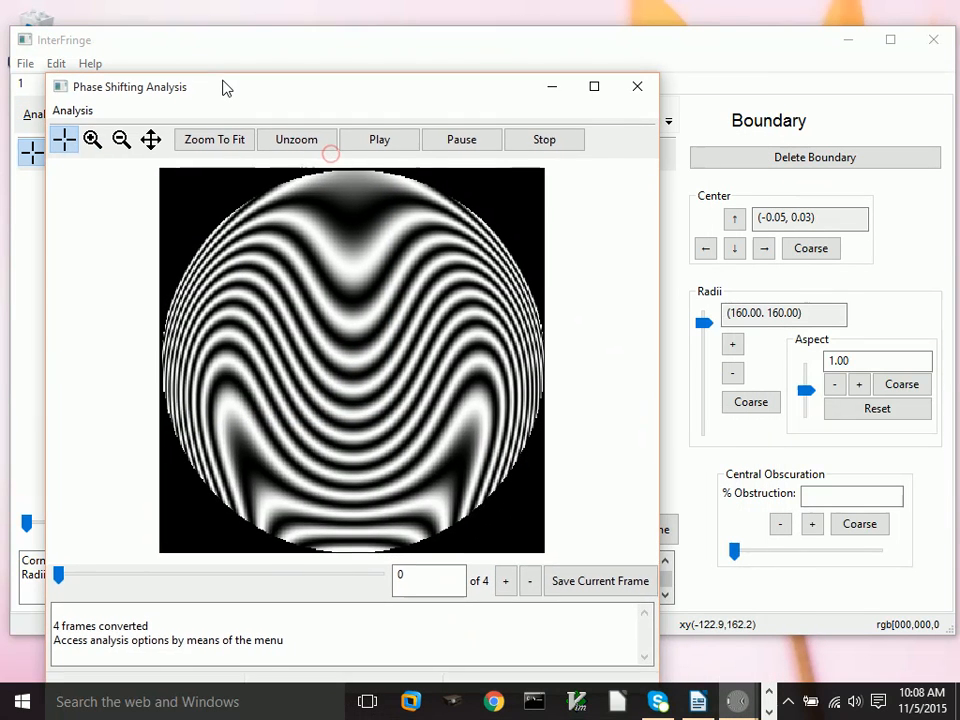
left_click(70, 111)
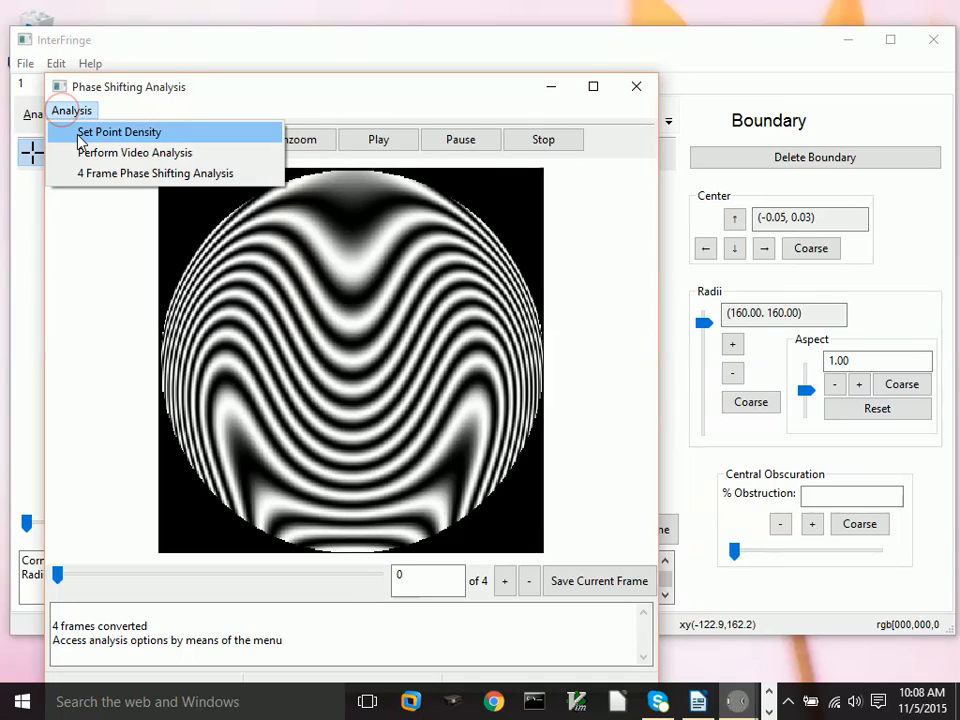
left_click(80, 141)
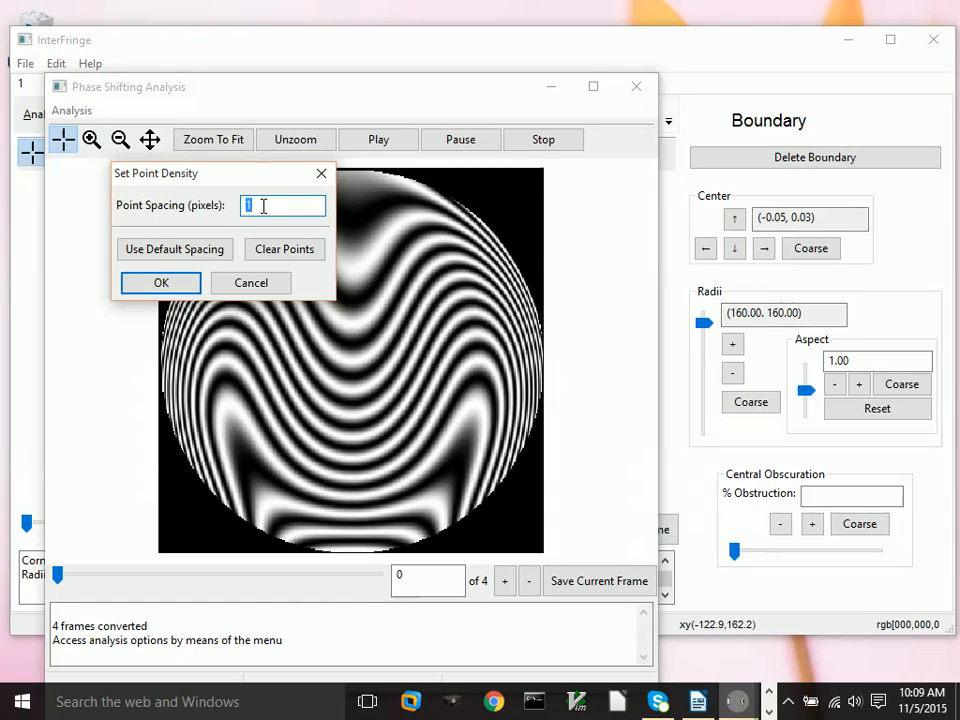
left_click(160, 285)
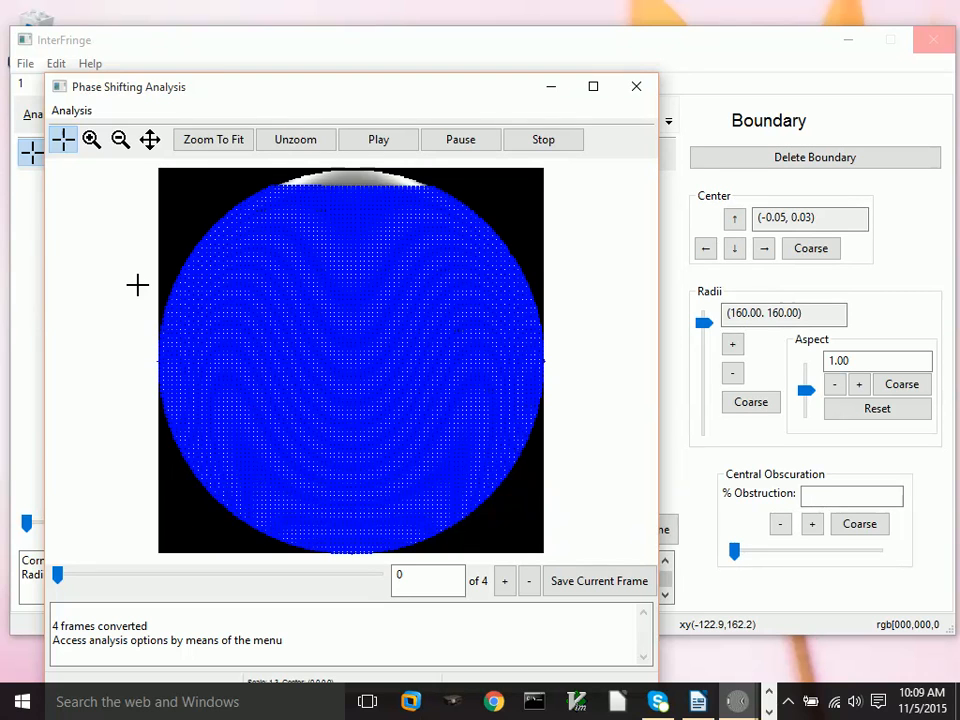
Run the 4 Frame Phase Shifting Analysis and move the generated wavefront window clear of the analysis window
left_click(70, 112)
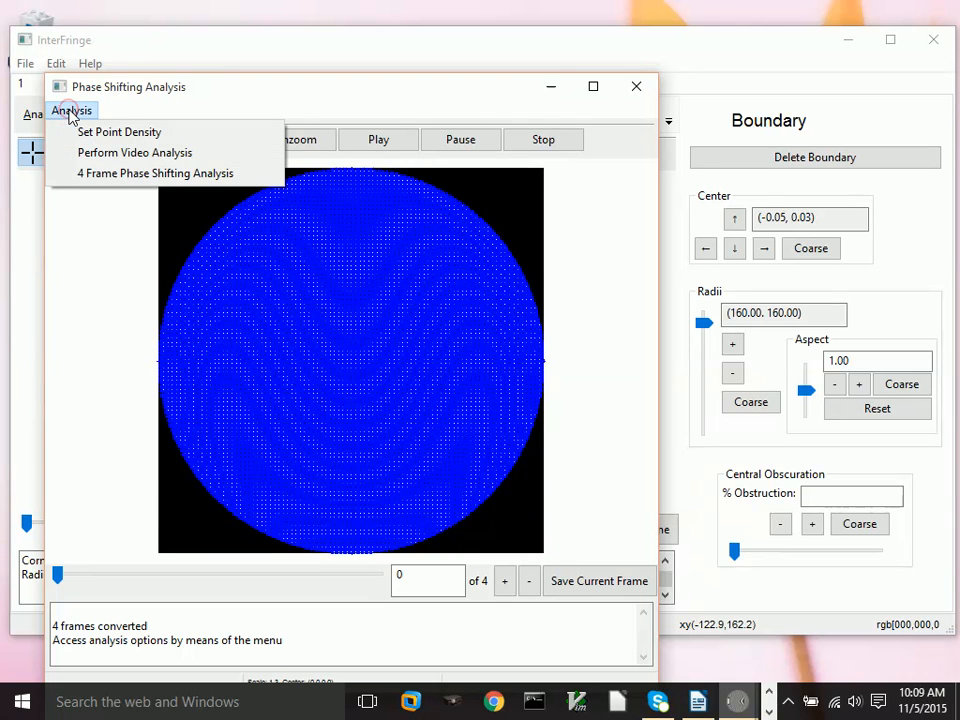
left_click(98, 178)
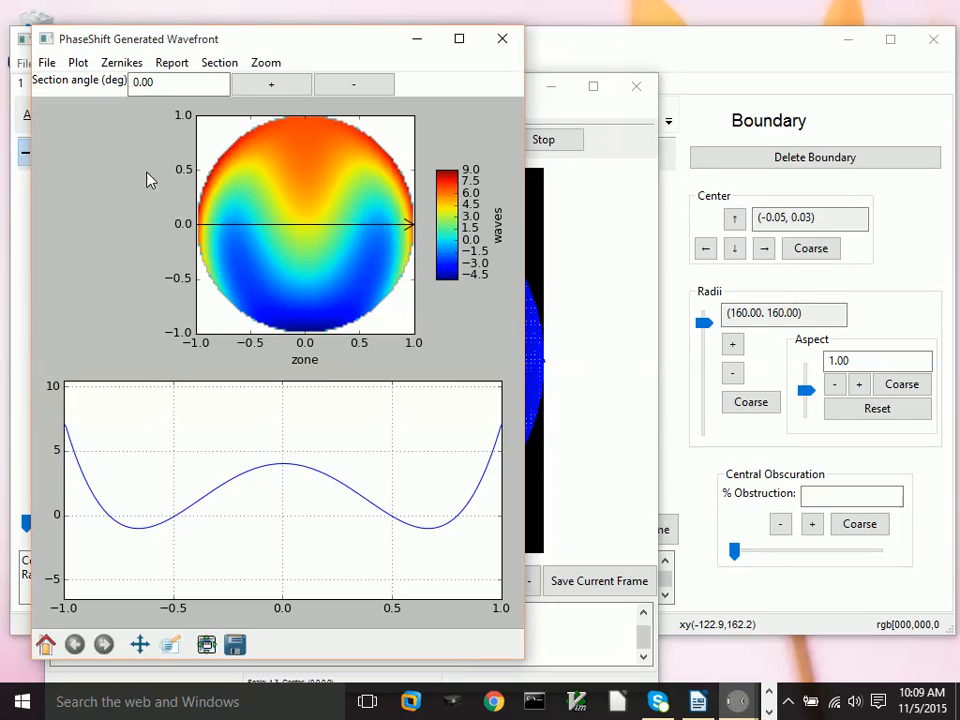
left_click_drag(266, 43, 568, 41)
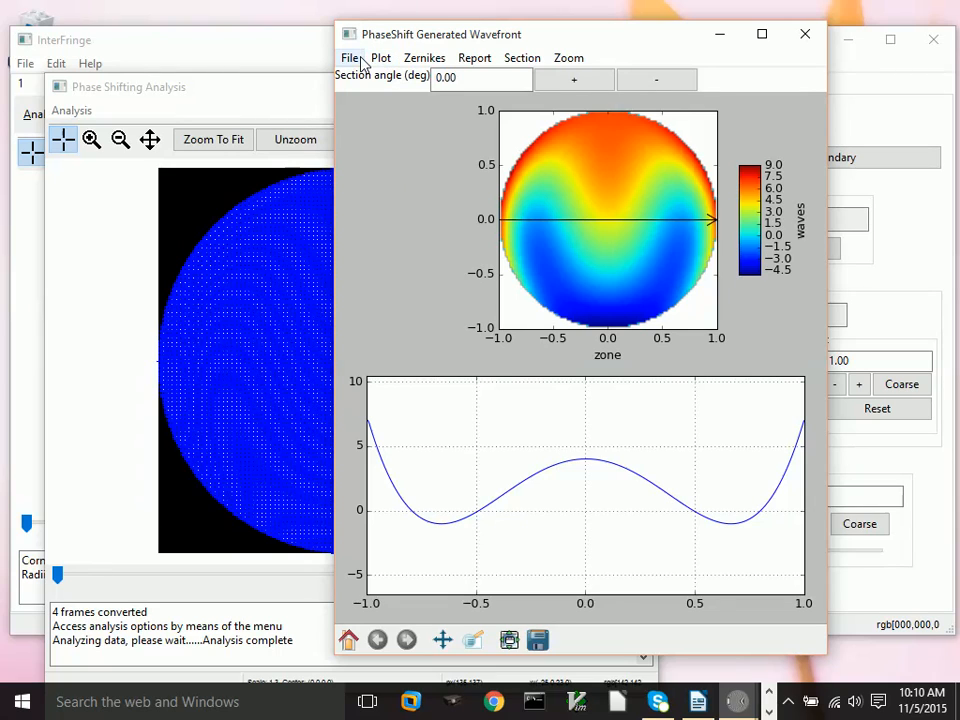
Calculate the standard Zernikes for the wavefront and arrange the wavefront window beside the coefficient list
left_click(424, 58)
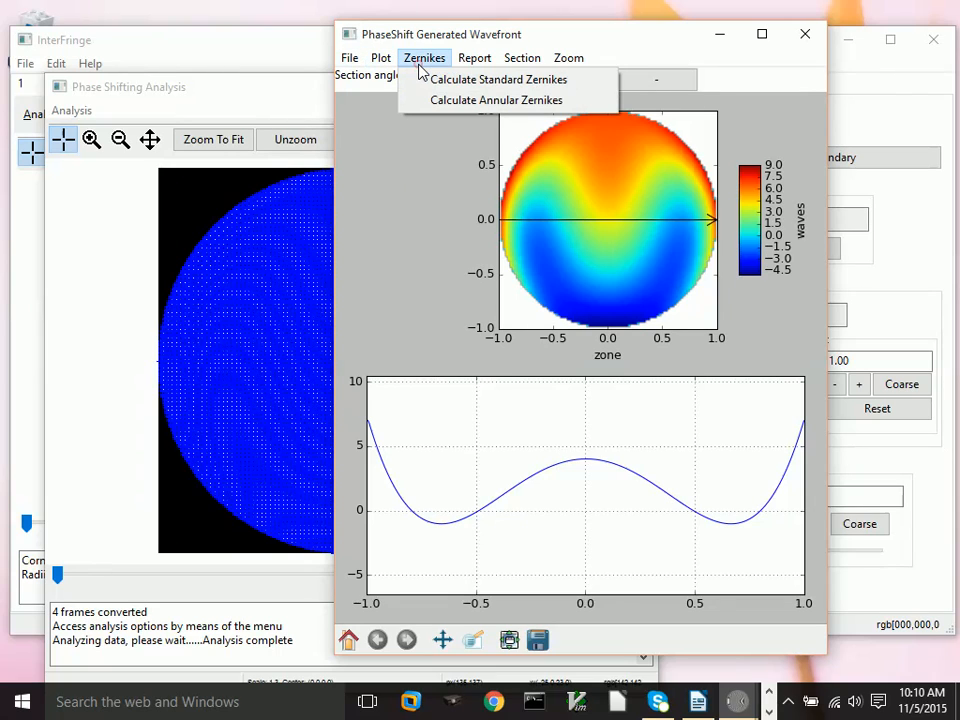
left_click(444, 80)
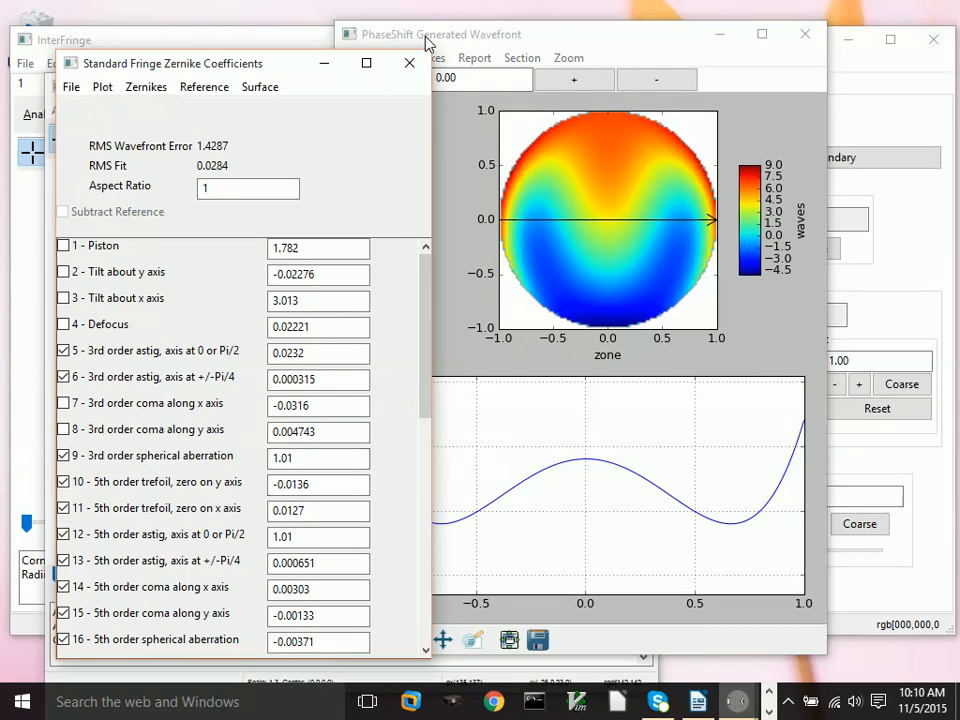
left_click_drag(427, 42, 509, 61)
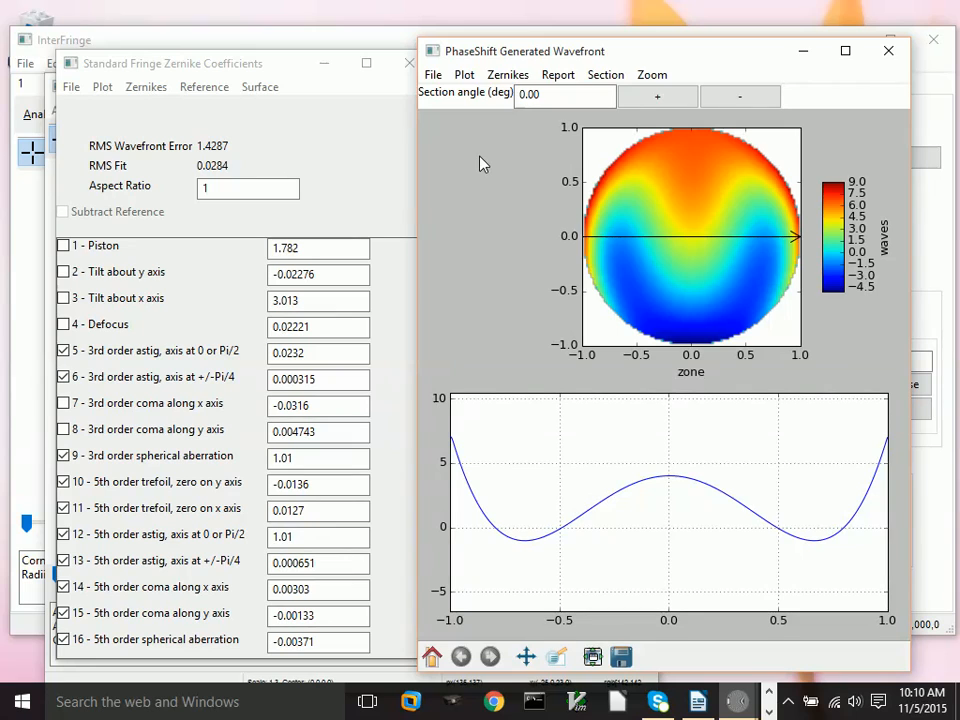
Start a wavefront report with part number 4frame1 and serial number 00
left_click(553, 78)
left_click(563, 96)
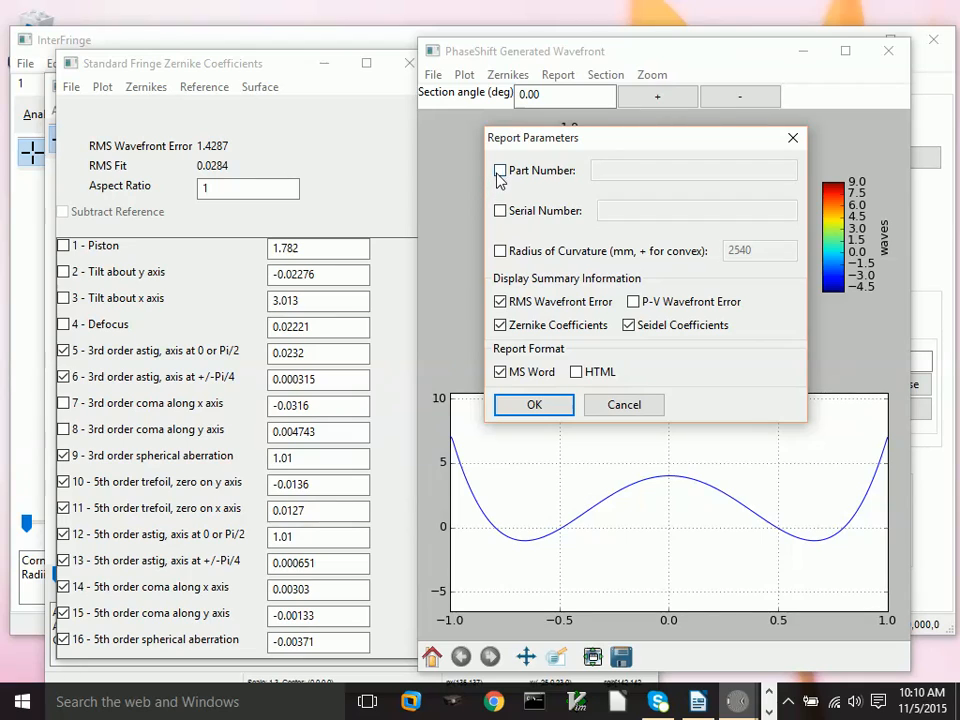
left_click(500, 170)
left_click(614, 170)
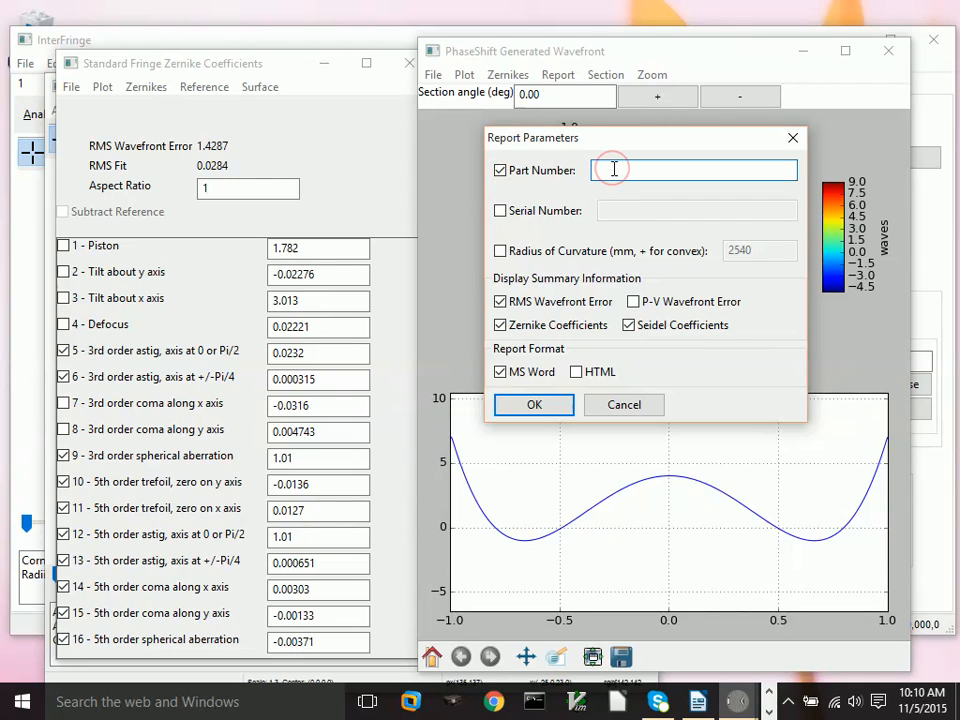
type("4ft")
left_click(500, 211)
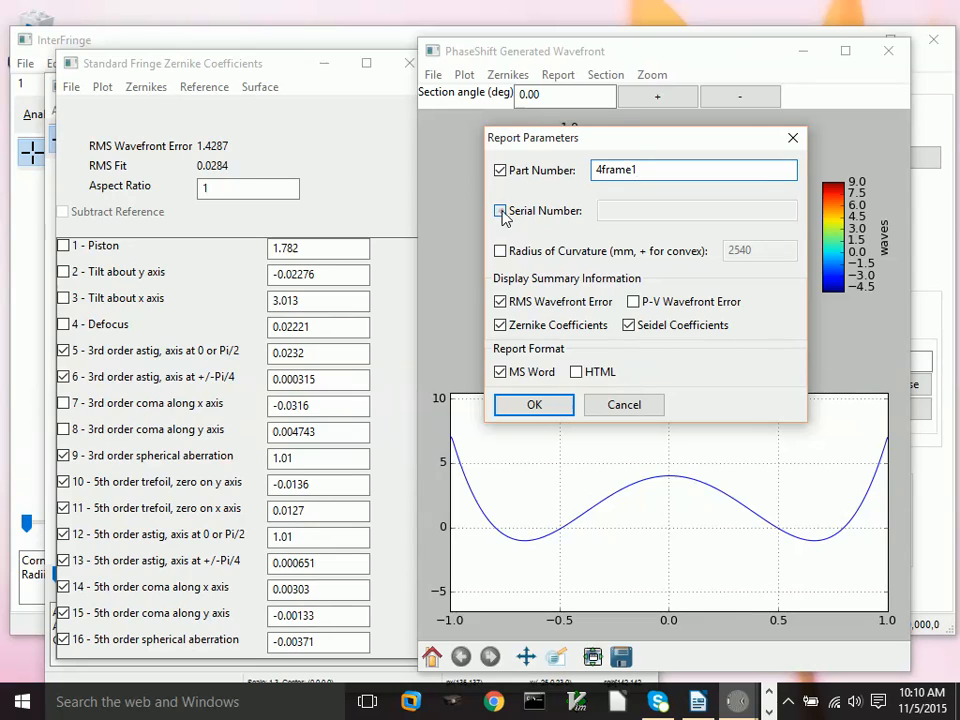
left_click(620, 210)
type("00")
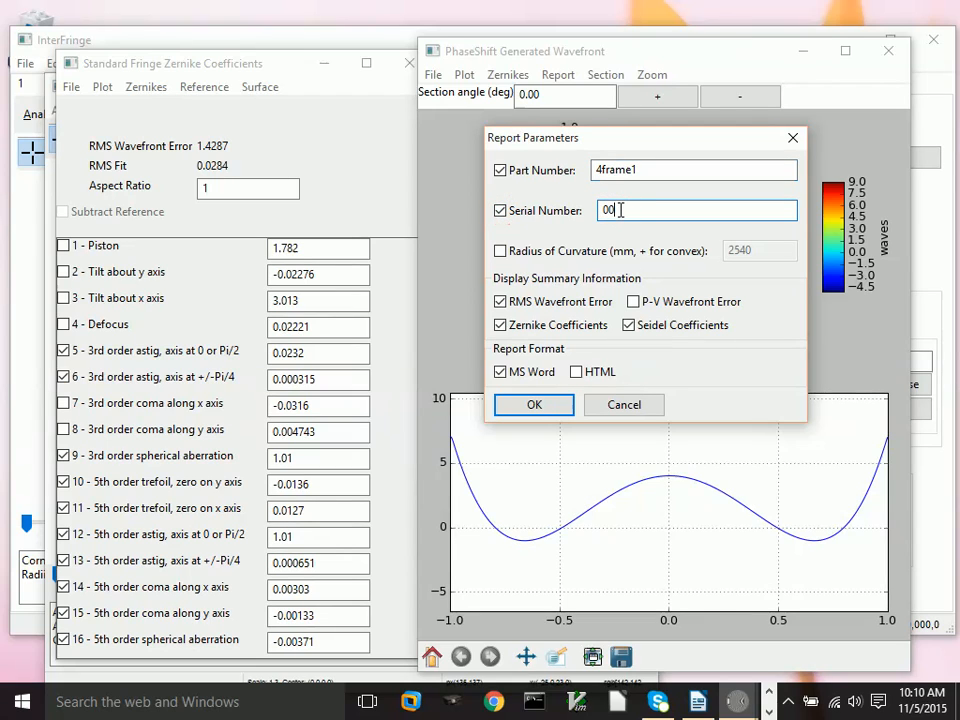
Include the P-V wavefront error and a 125 mm radius of curvature in the report, then accept the parameters
left_click(633, 304)
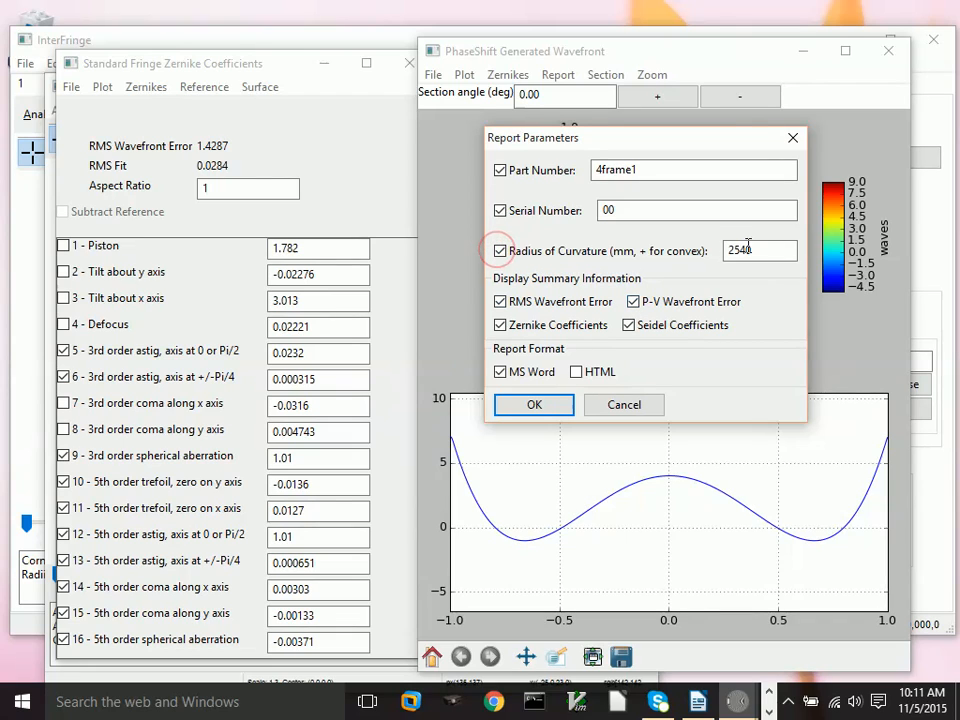
left_click_drag(789, 251, 714, 258)
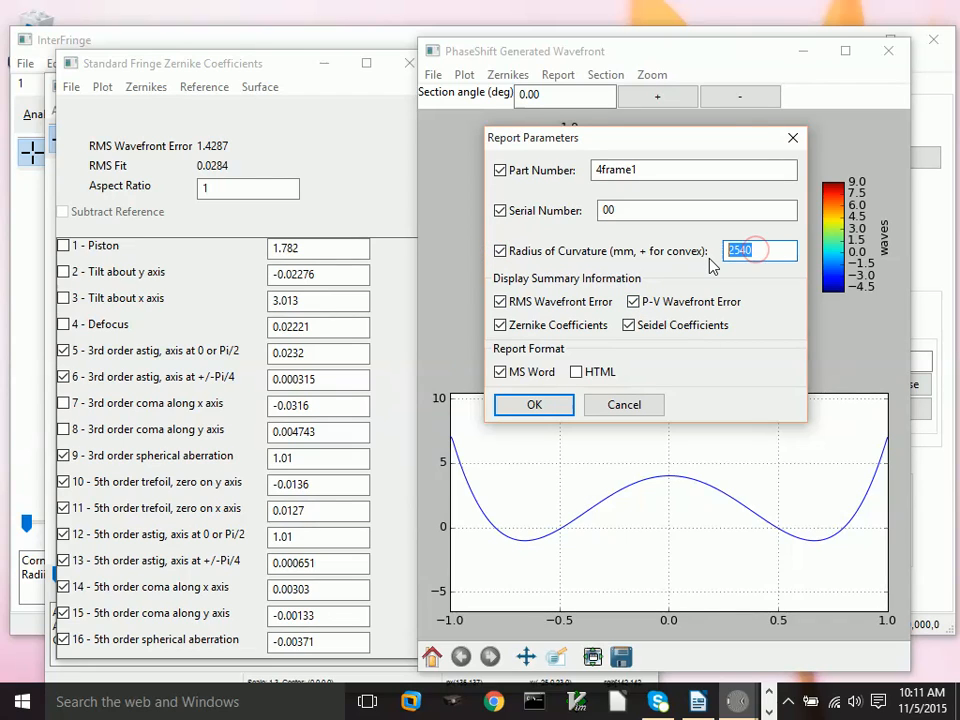
type("125")
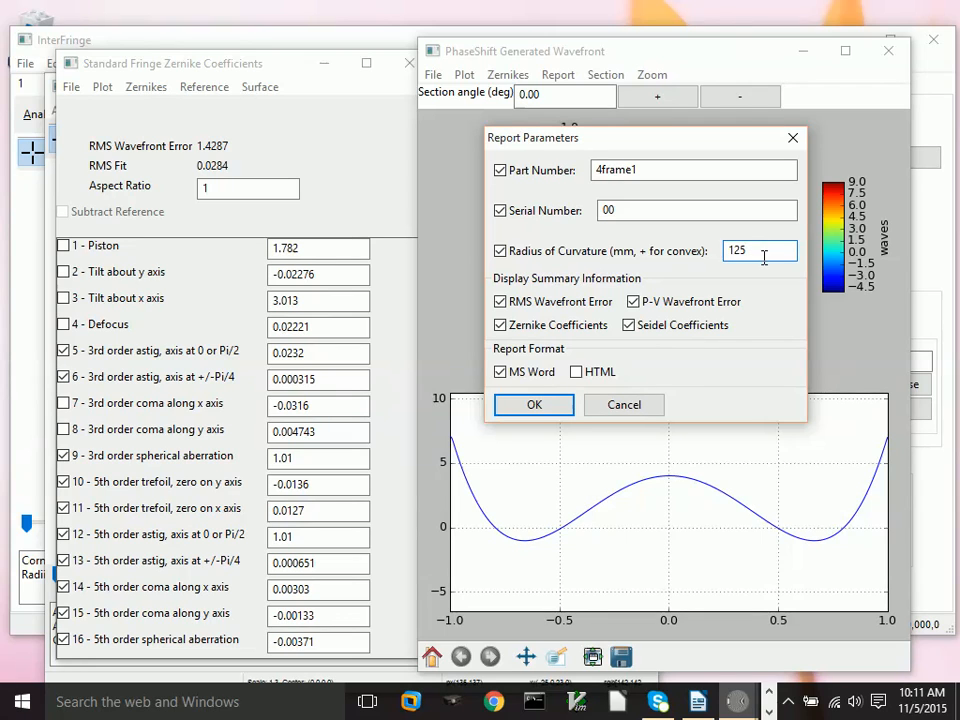
left_click(541, 405)
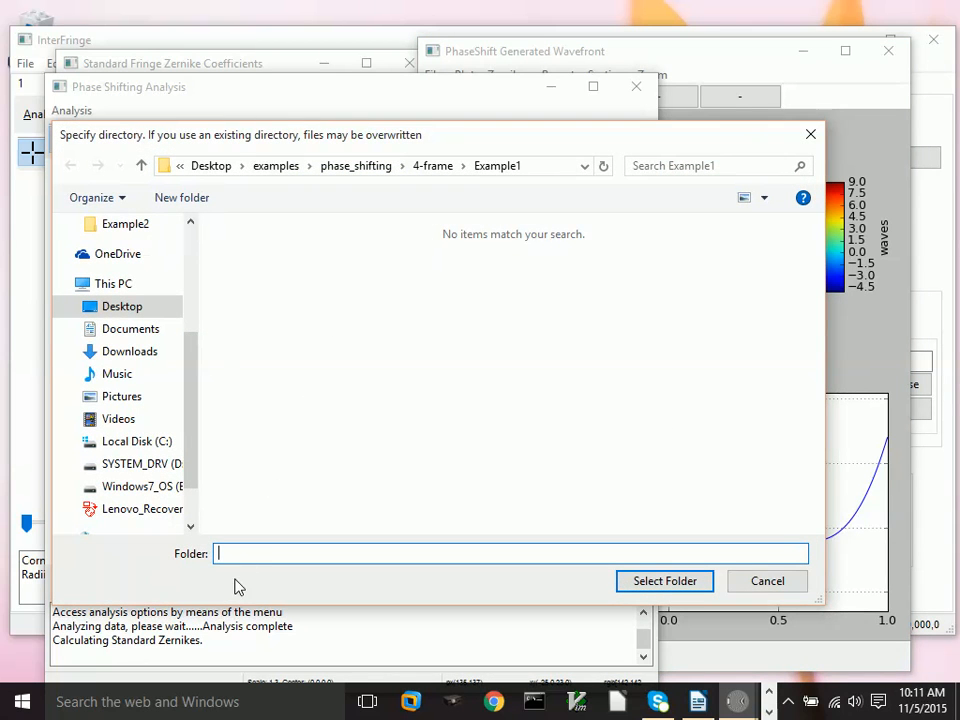
Create a folder named Report inside Example1, choose it as the report directory and save the report as Report.docx
right_click(238, 277)
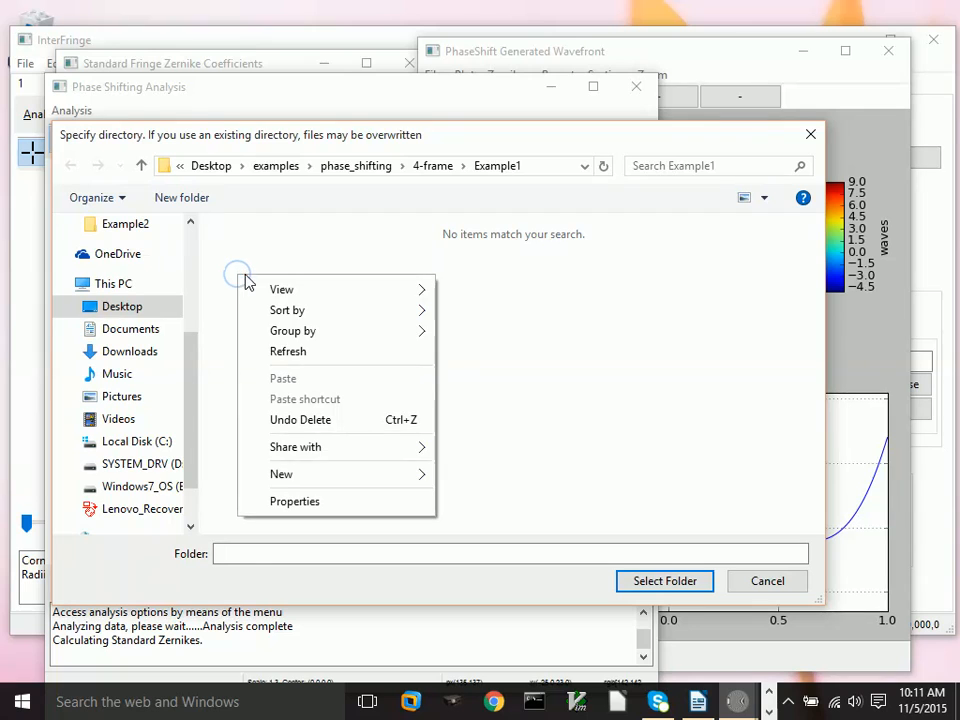
mouse_move(296, 489)
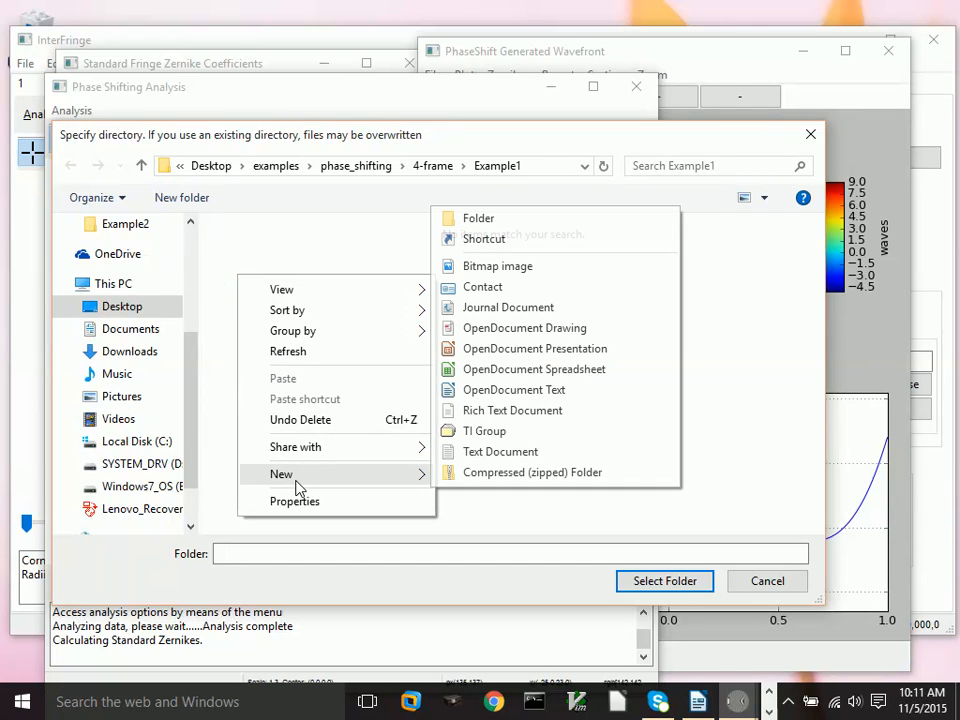
left_click(479, 220)
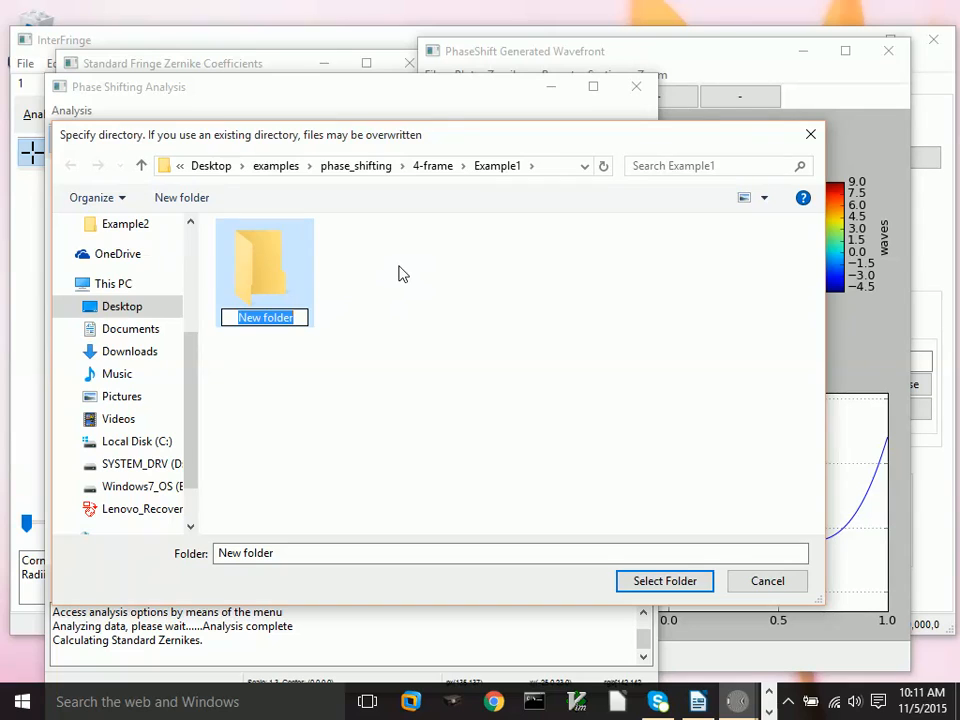
type("Repor")
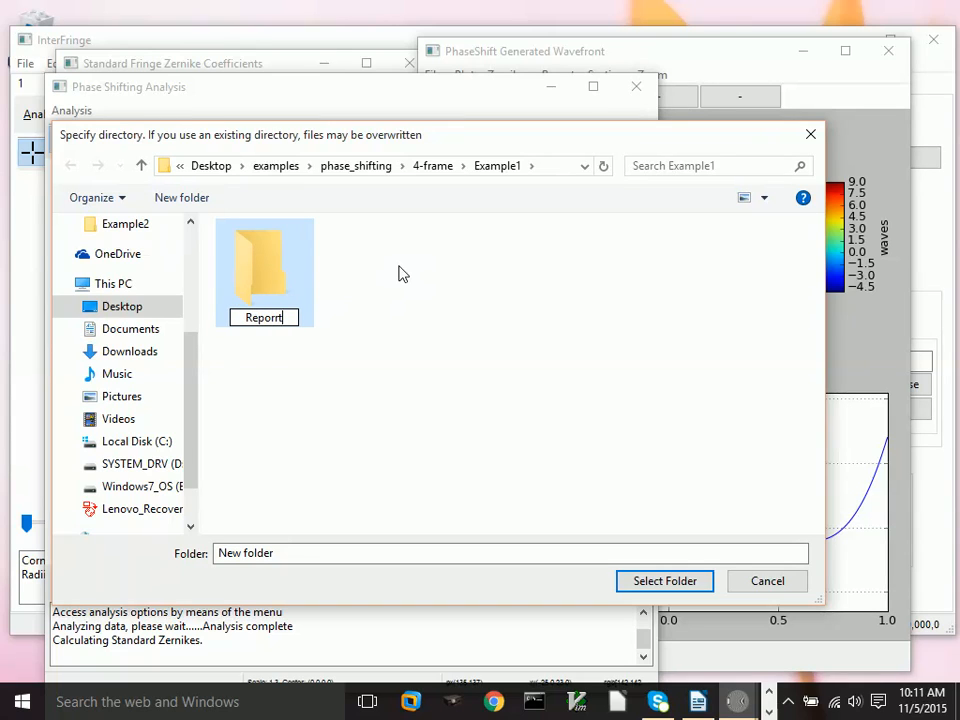
type("t")
key("Return")
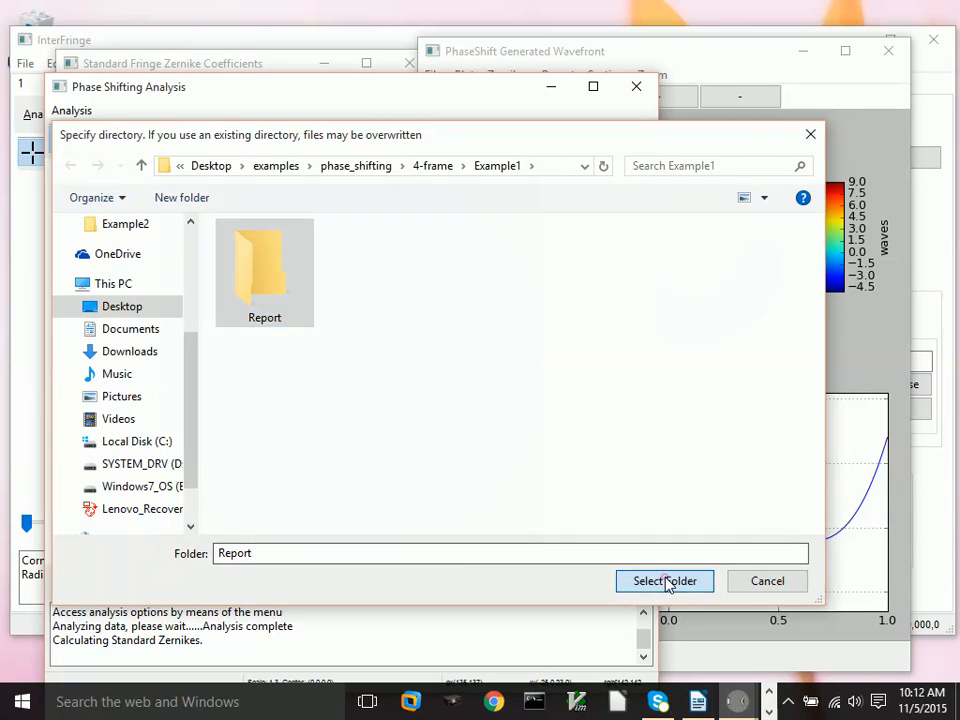
left_click(670, 580)
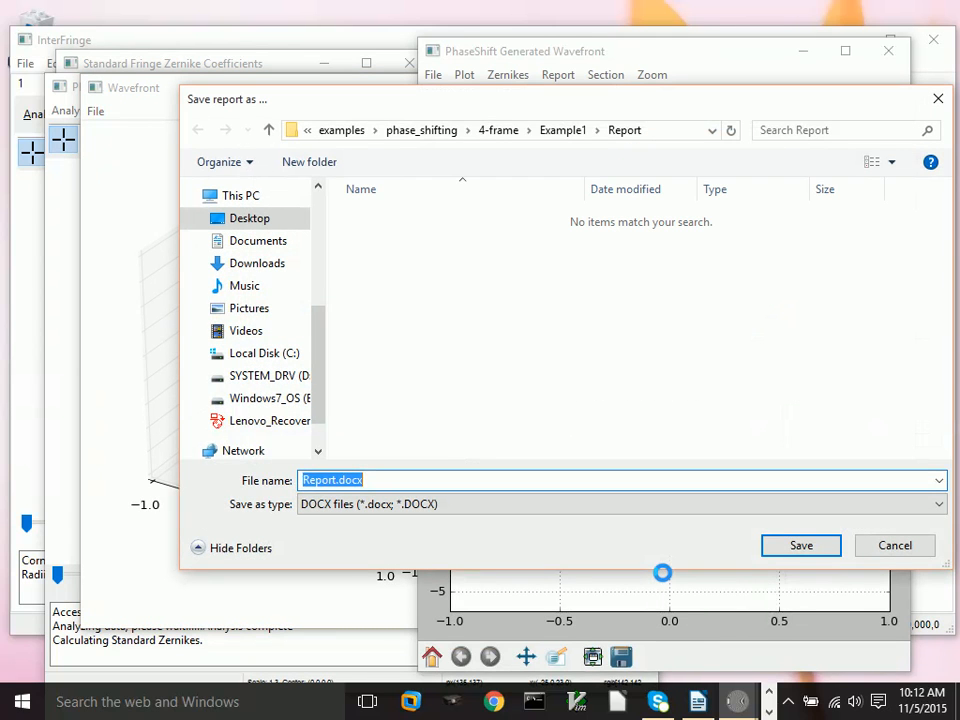
left_click(816, 548)
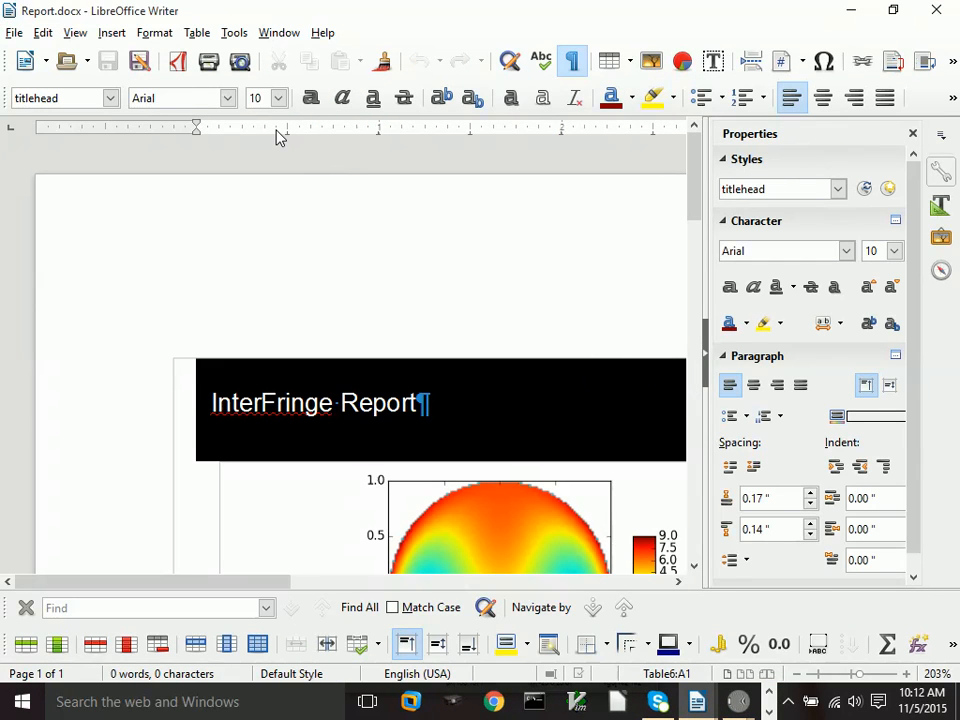
Fit the report to page width and review it down to the footer, then minimise the document
left_click(76, 34)
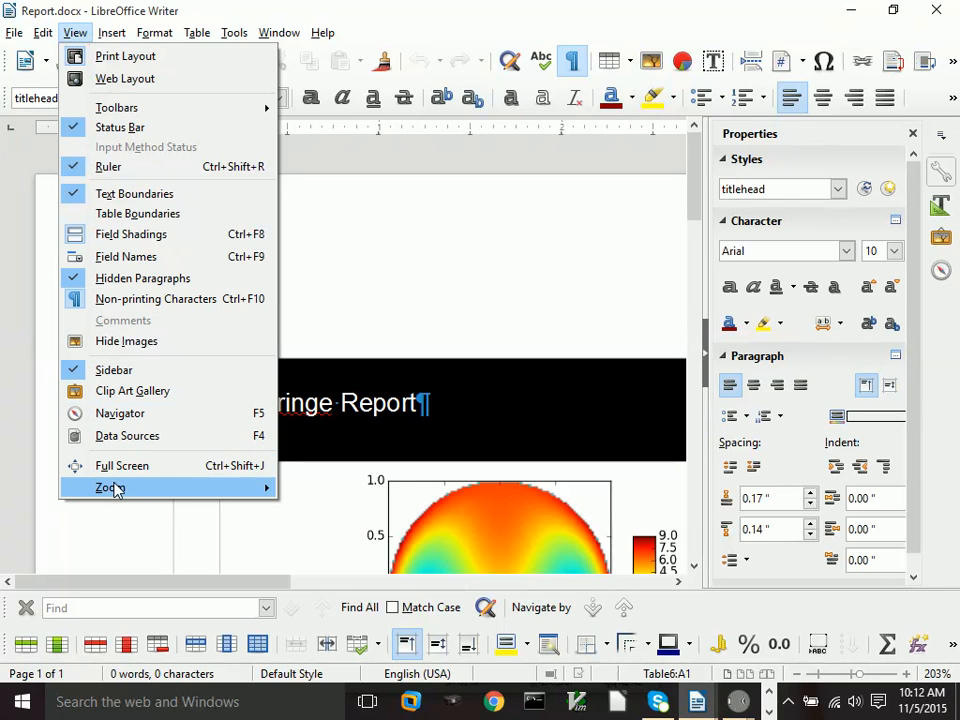
mouse_move(184, 488)
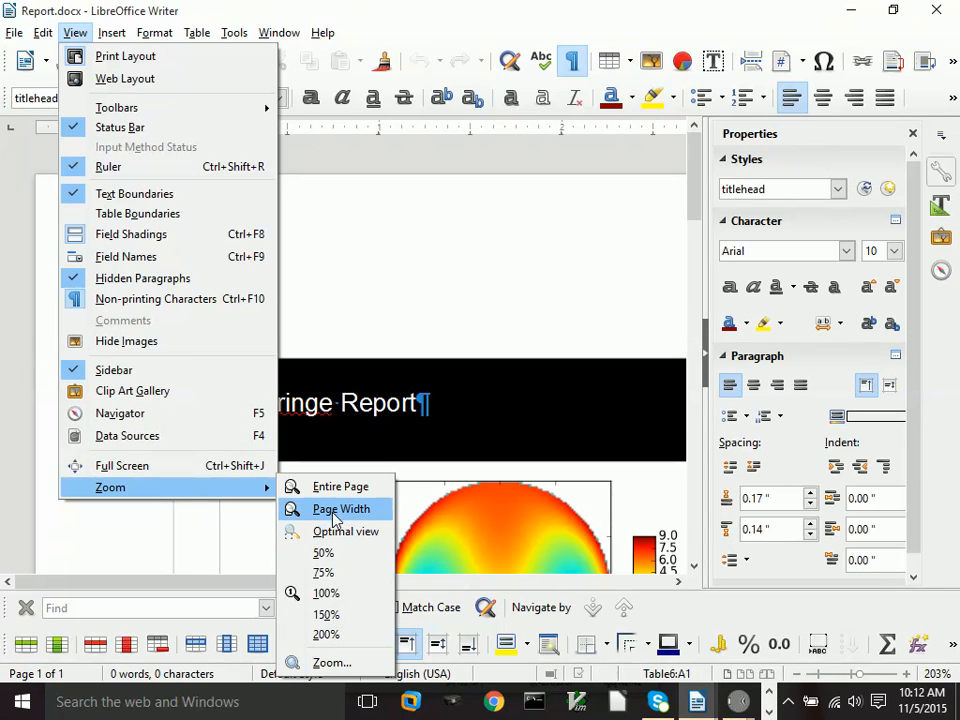
left_click(300, 510)
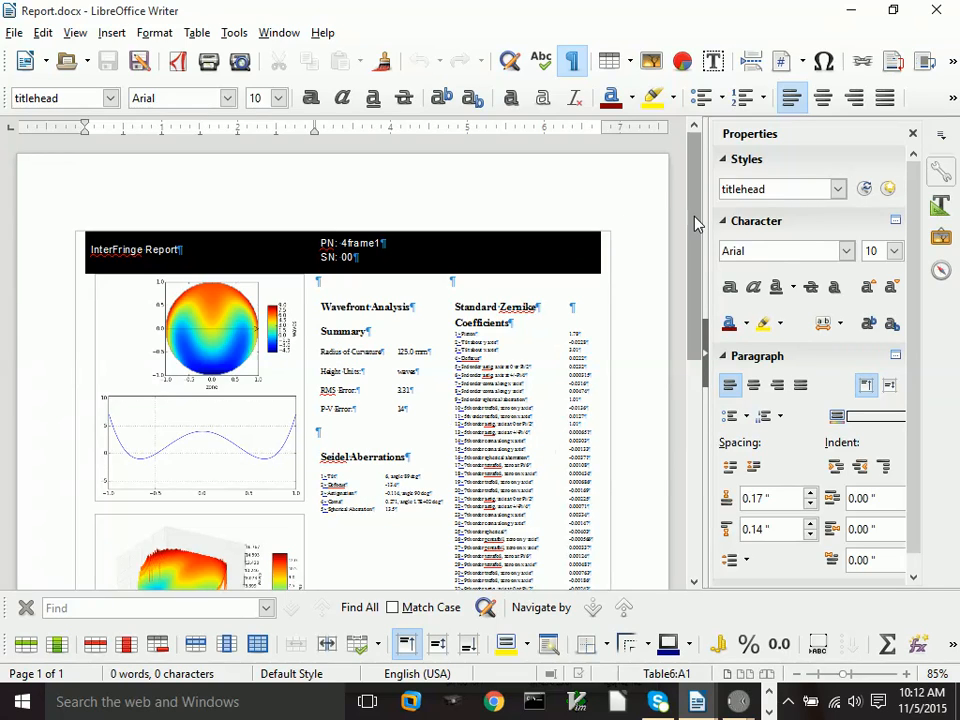
left_click_drag(697, 222, 700, 336)
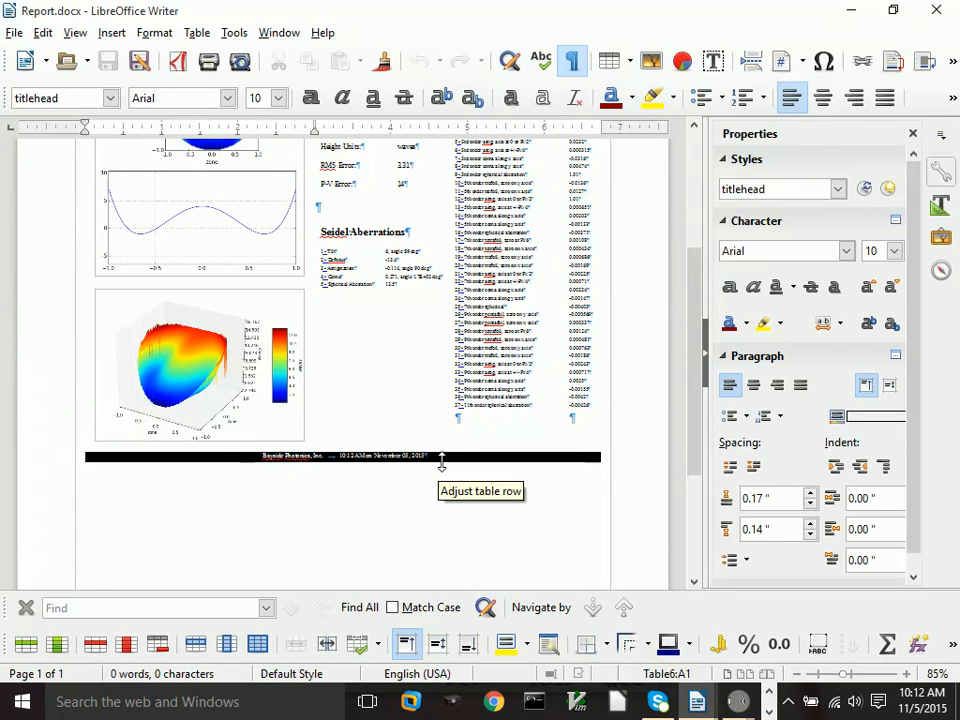
left_click(851, 14)
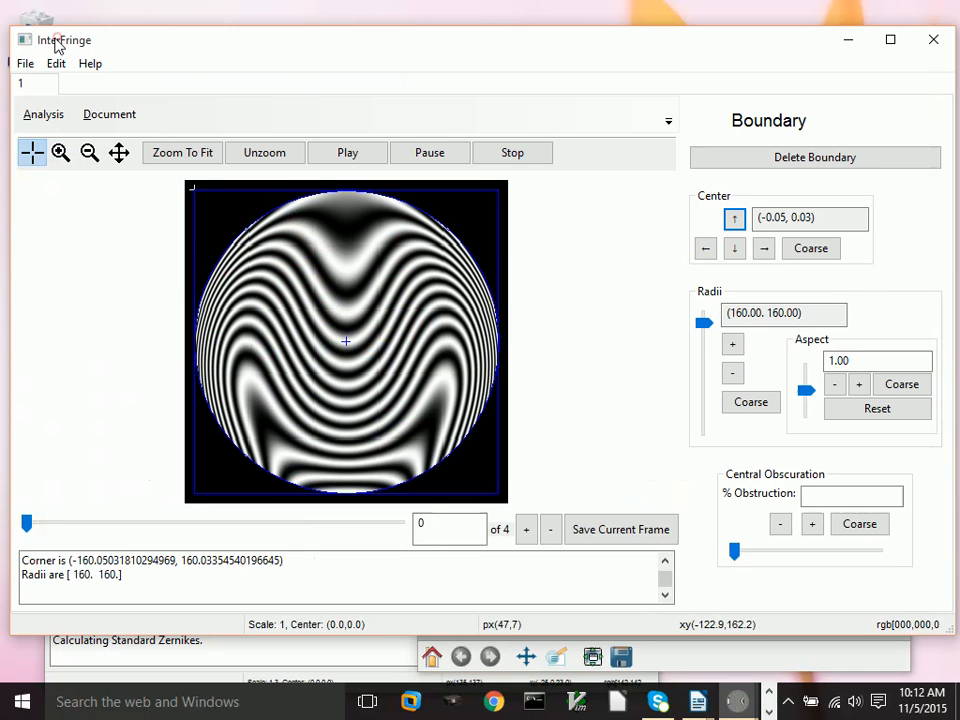
Open the interferogram video 4_frame22_1.avi from the 4-frame Example2 folder and play its frames
left_click(52, 40)
left_click(25, 63)
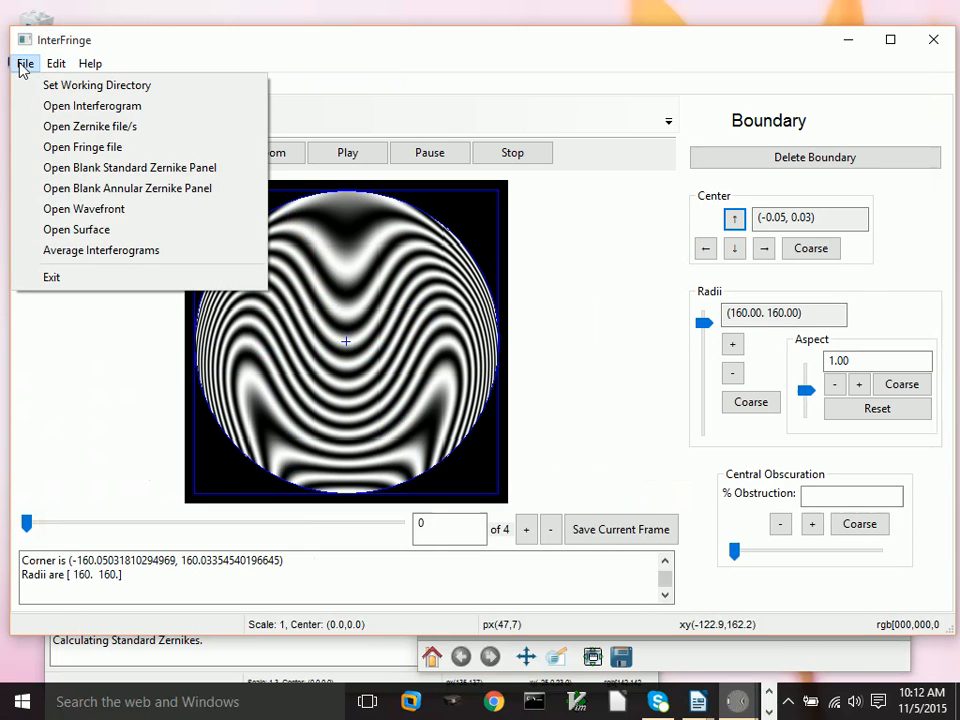
left_click(46, 106)
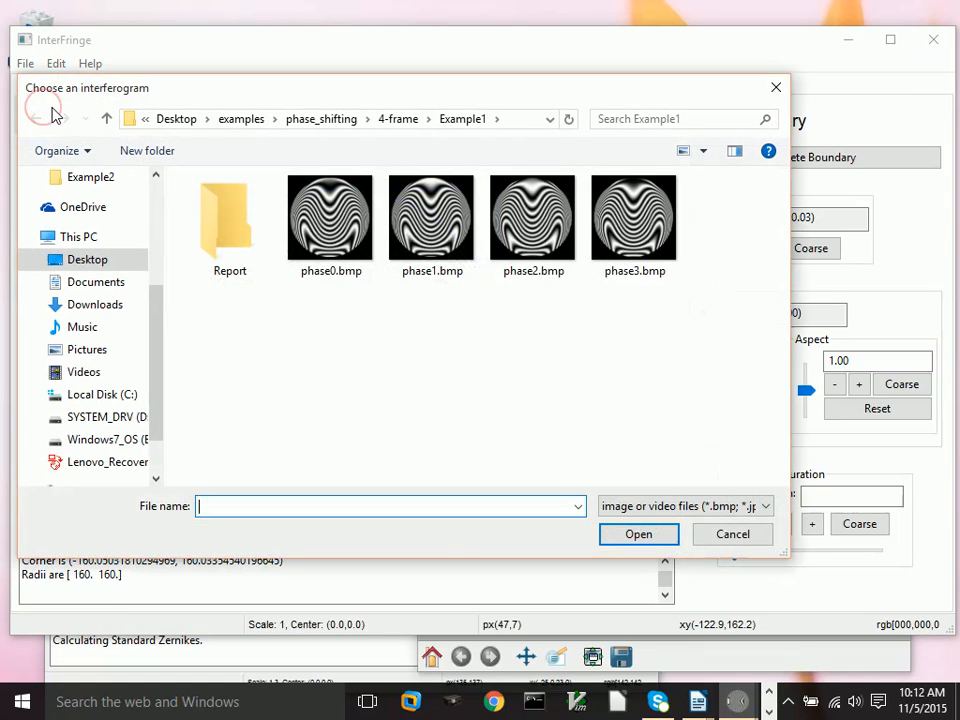
left_click(395, 119)
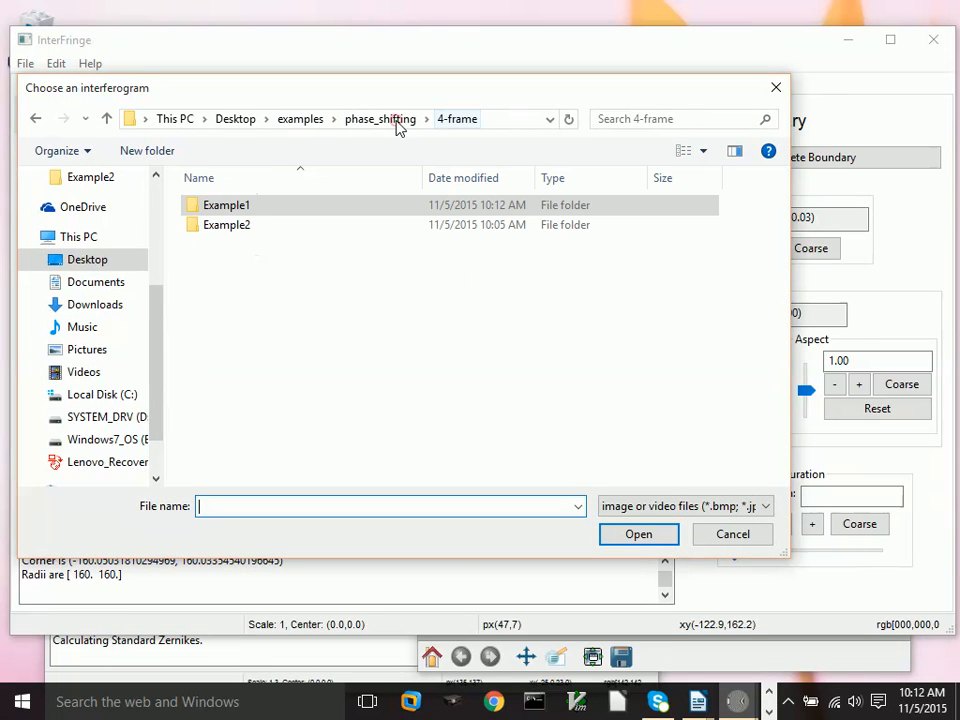
double_click(215, 228)
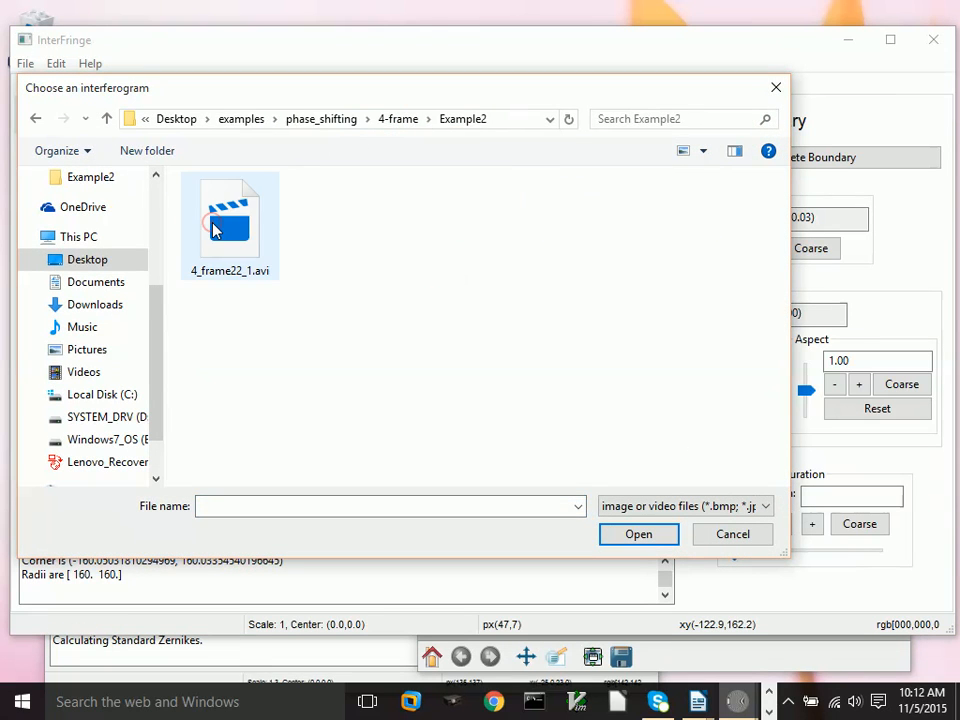
left_click(220, 230)
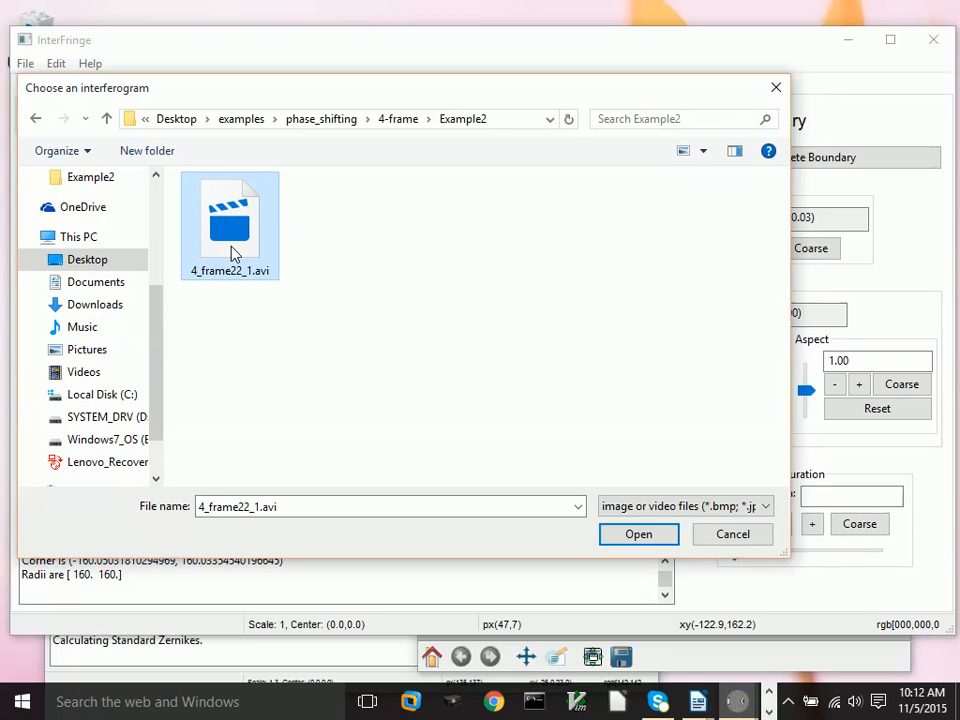
left_click(645, 535)
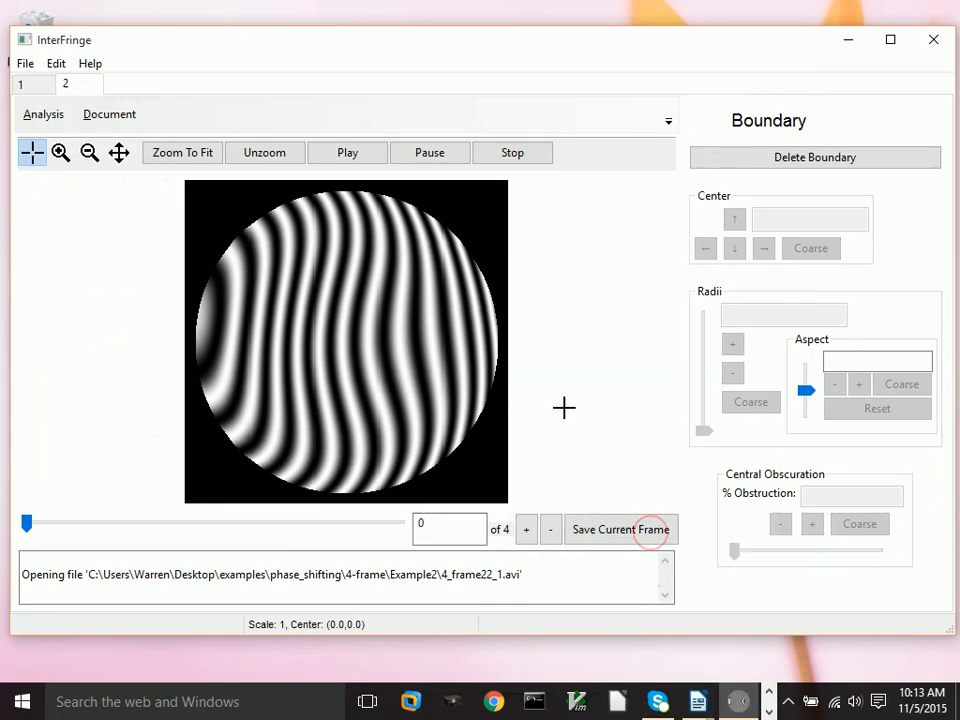
left_click(358, 156)
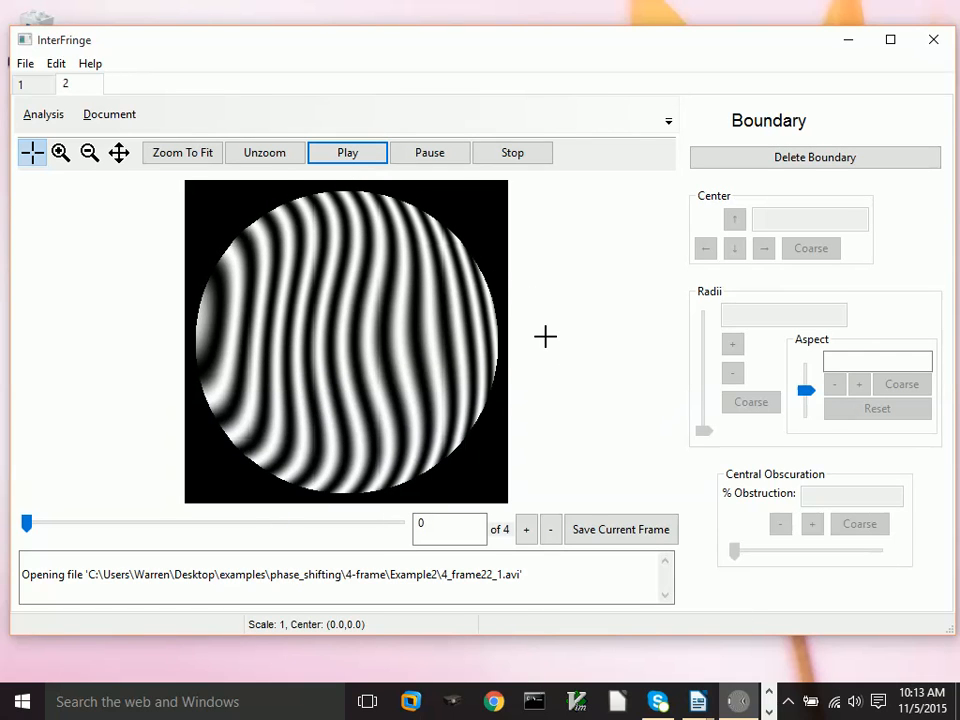
Fit a circular boundary to the edge of the fringe pattern, centred at (-0.03, -0.03) with radii of 160
left_click(348, 339)
left_click_drag(706, 362, 701, 321)
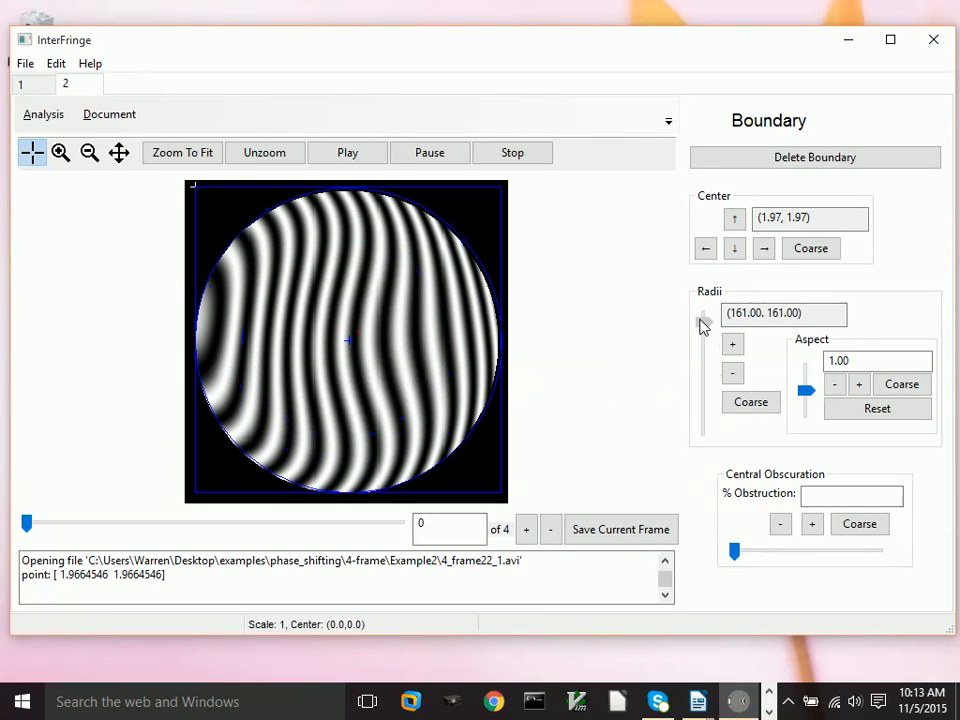
left_click(735, 250)
left_click(735, 249)
left_click(735, 249)
left_click(735, 249)
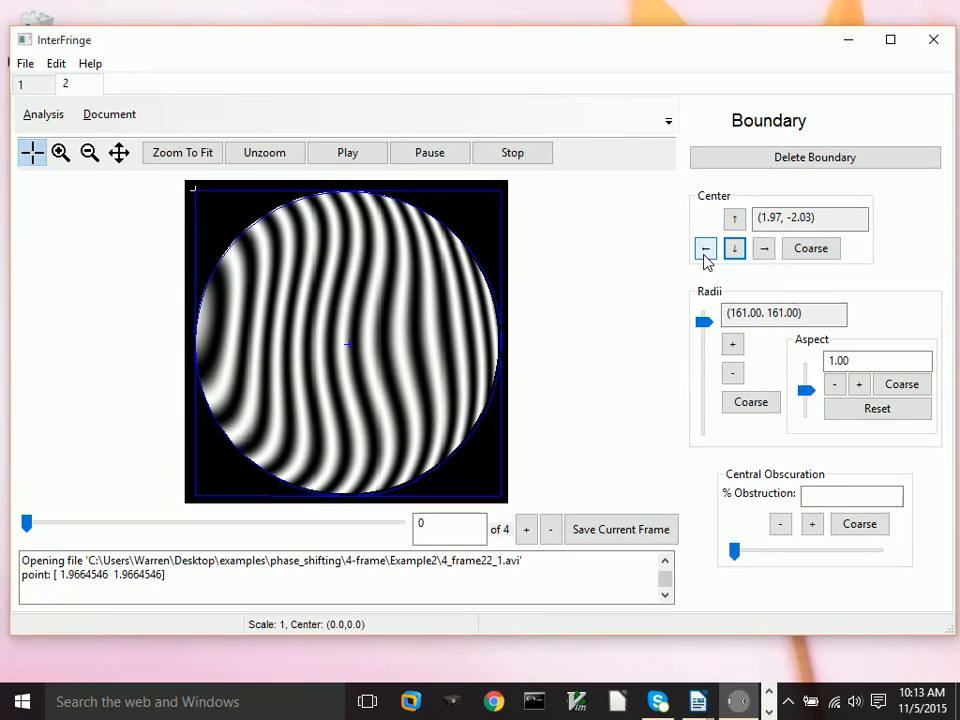
left_click(705, 249)
left_click(705, 249)
left_click(705, 250)
left_click(705, 250)
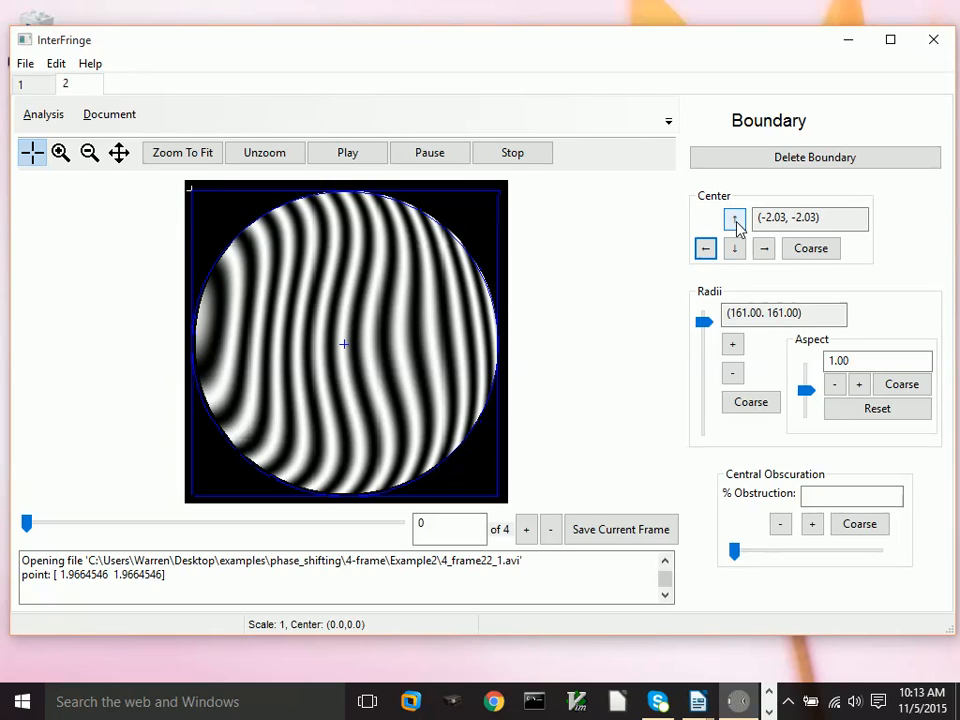
left_click(735, 219)
left_click(735, 220)
left_click(764, 249)
left_click(764, 249)
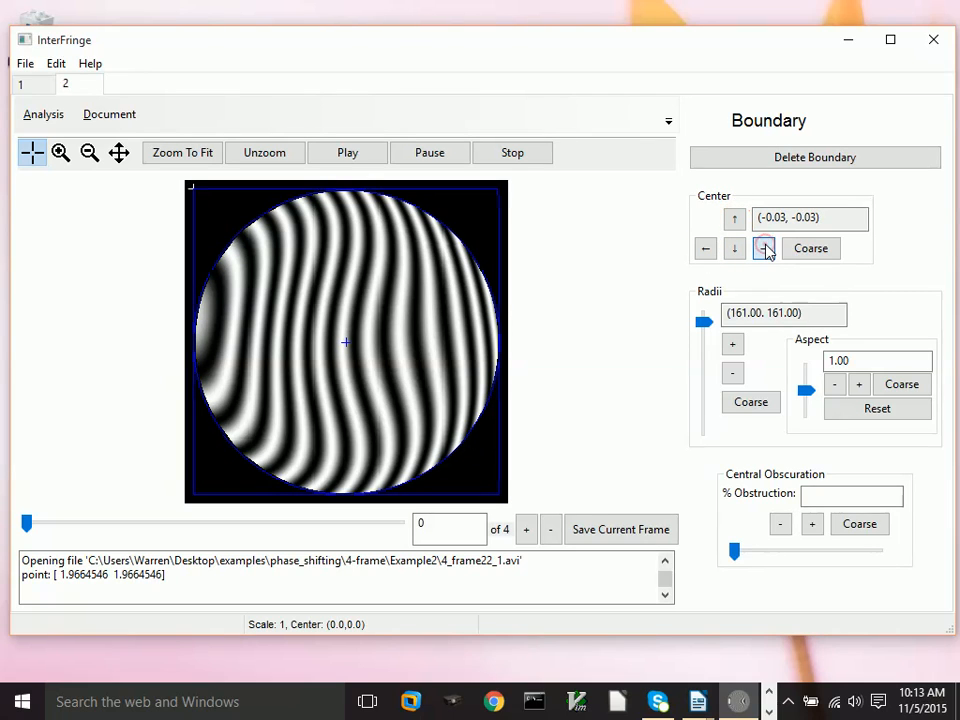
left_click(732, 372)
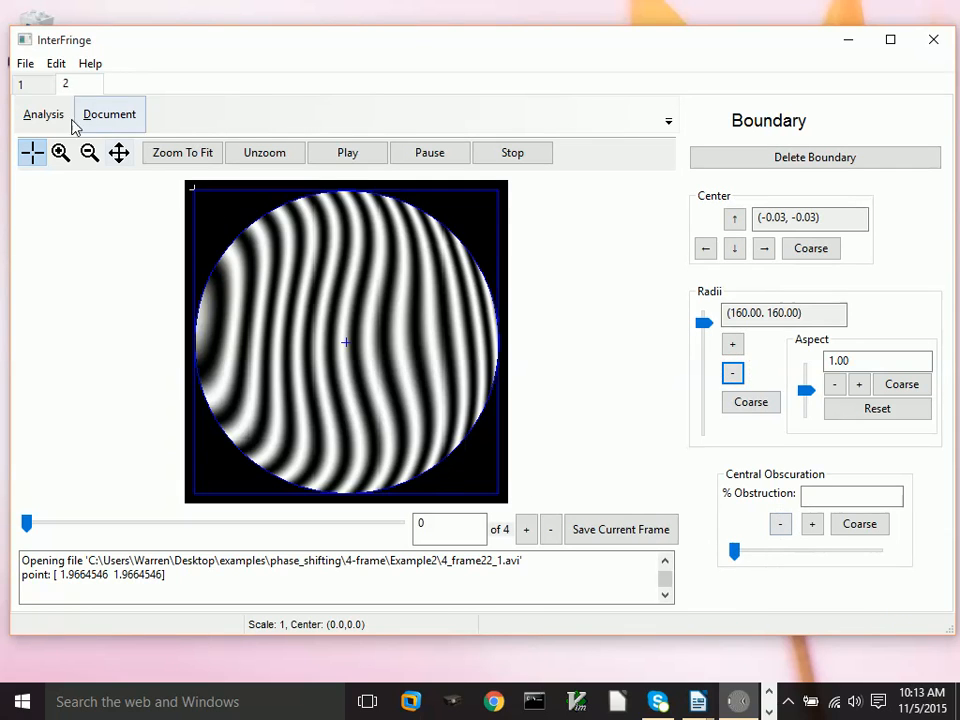
Open Phase Shifting Analysis for the bounded video and try to run the 4 Frame Phase Shifting Analysis
left_click(30, 118)
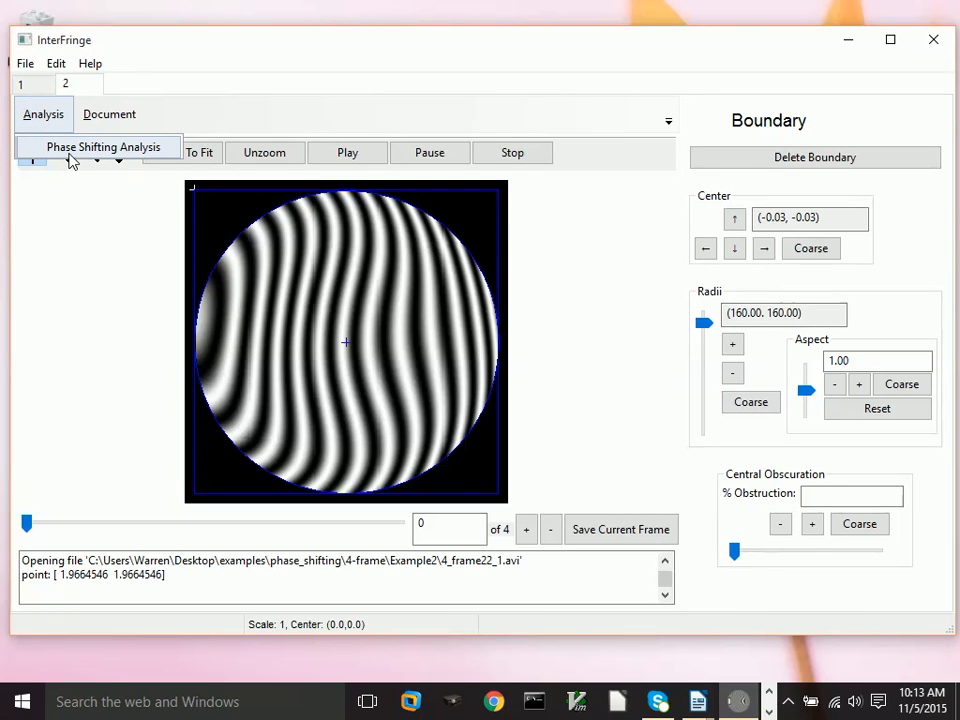
left_click(66, 155)
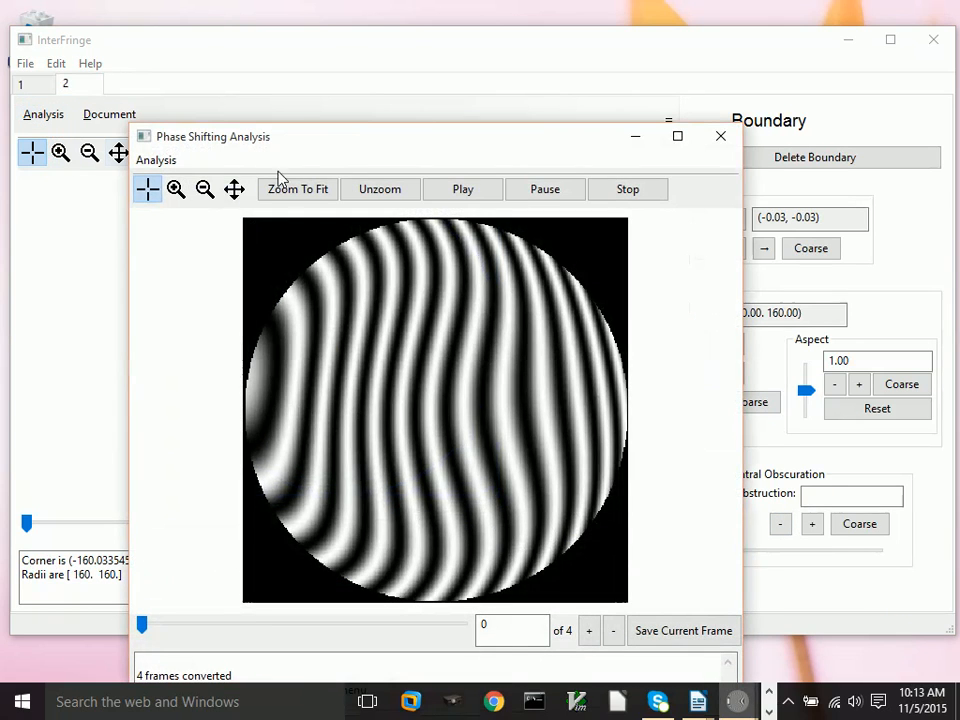
left_click(156, 161)
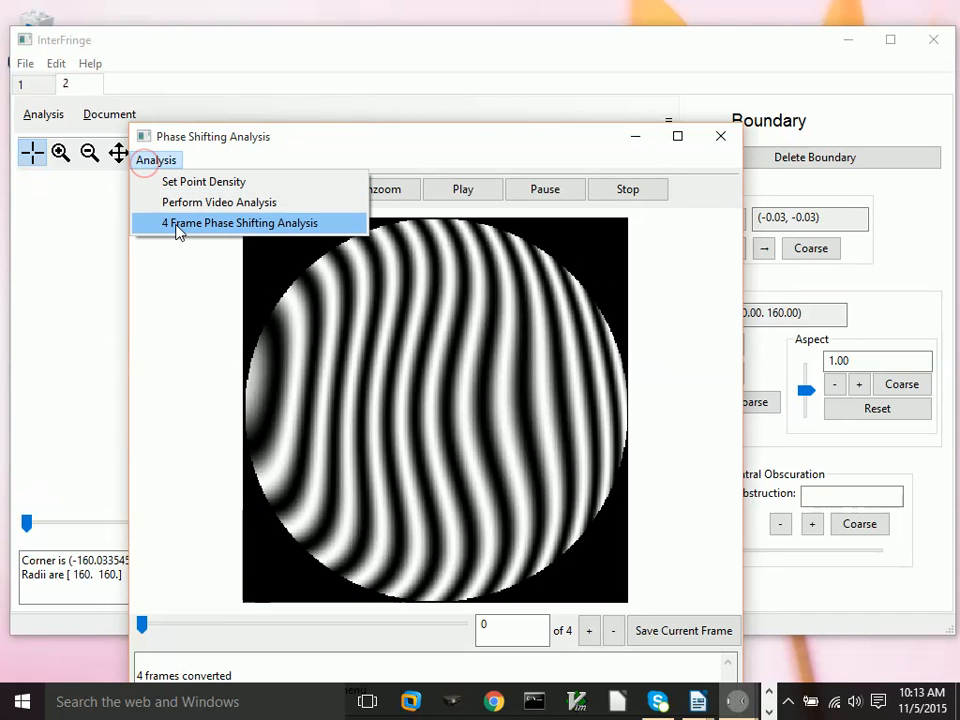
left_click(176, 227)
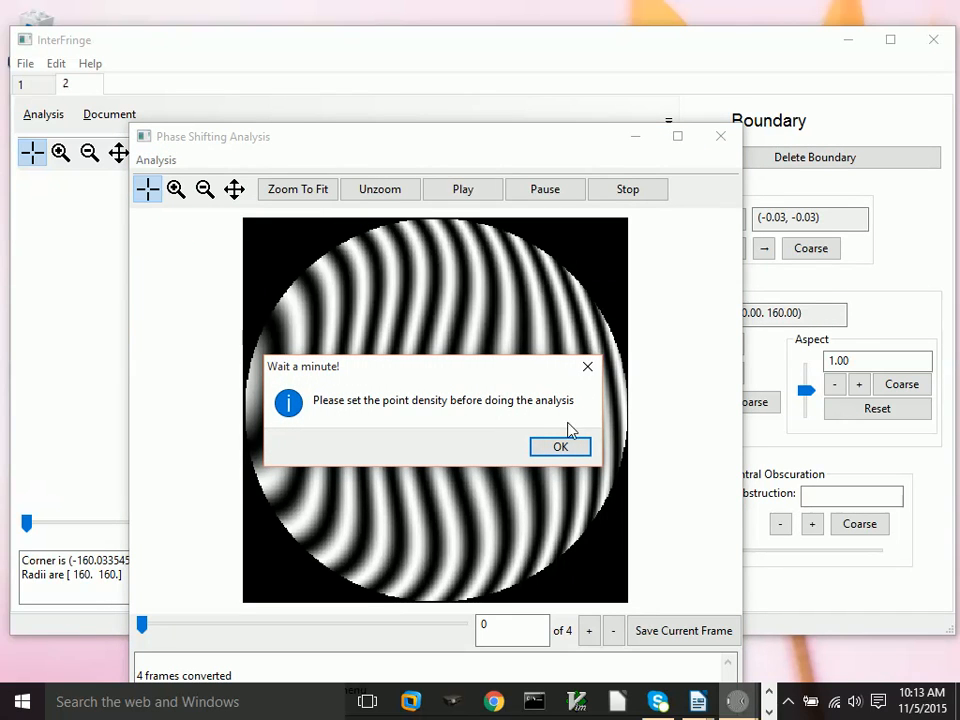
left_click(581, 449)
Set the point density for the analysis with a point spacing of 1 pixel
left_click(156, 160)
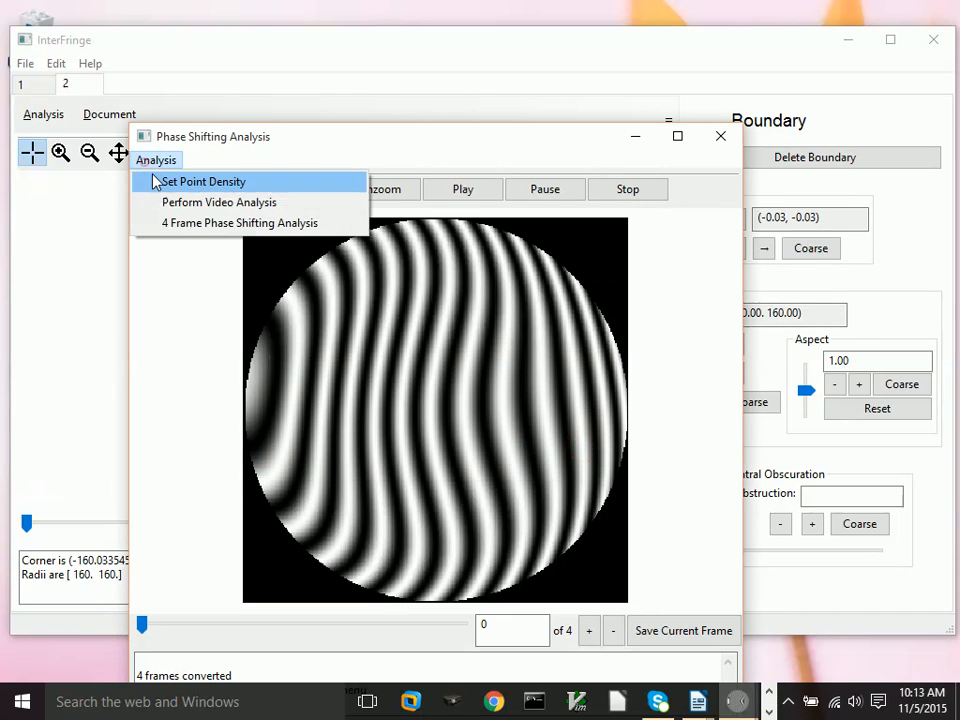
left_click(160, 182)
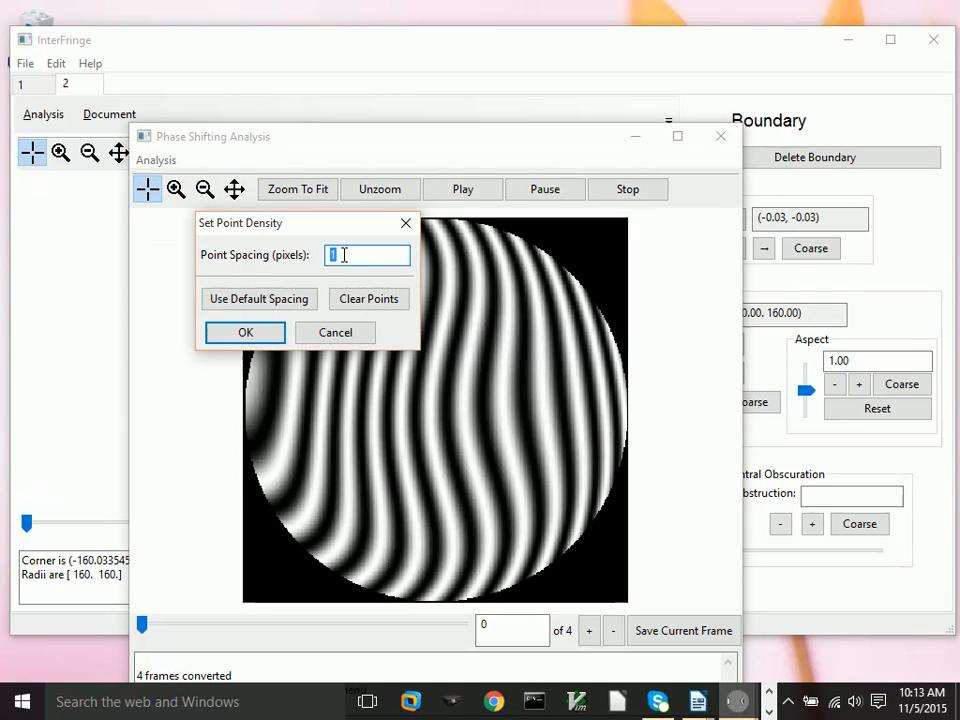
left_click(250, 332)
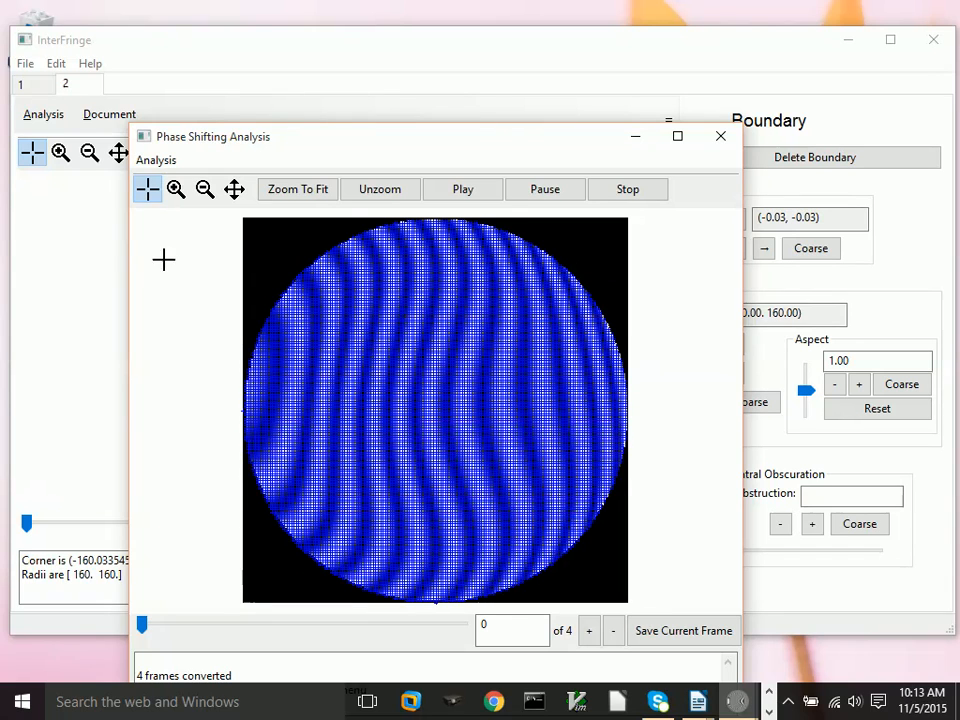
Run the 4 Frame Phase Shifting Analysis and move the generated wavefront window up so its plots are fully visible
left_click(152, 162)
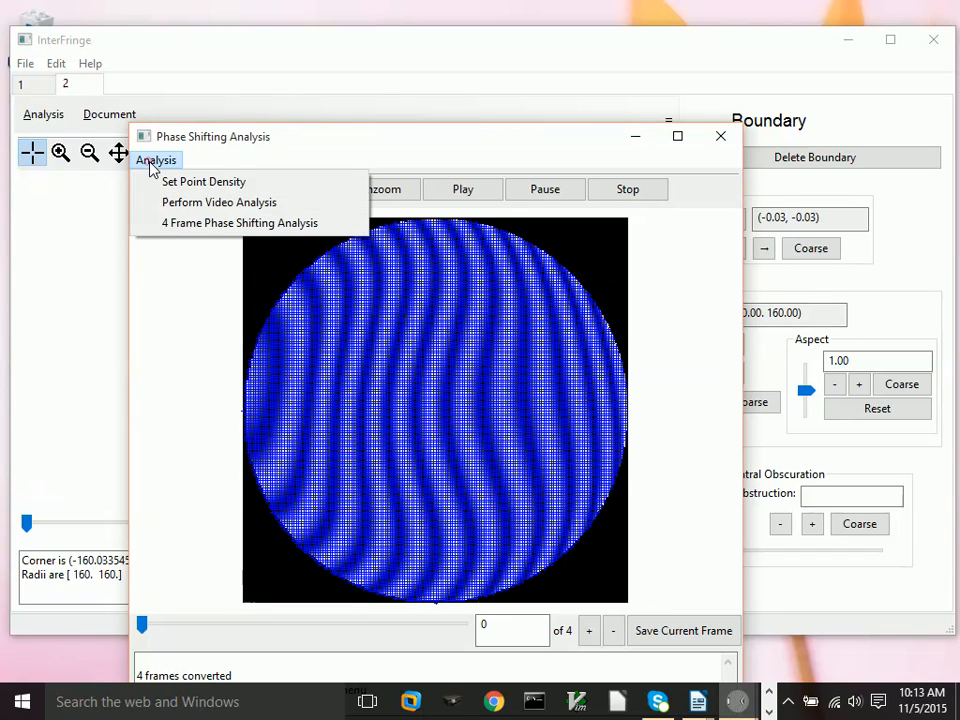
left_click(185, 228)
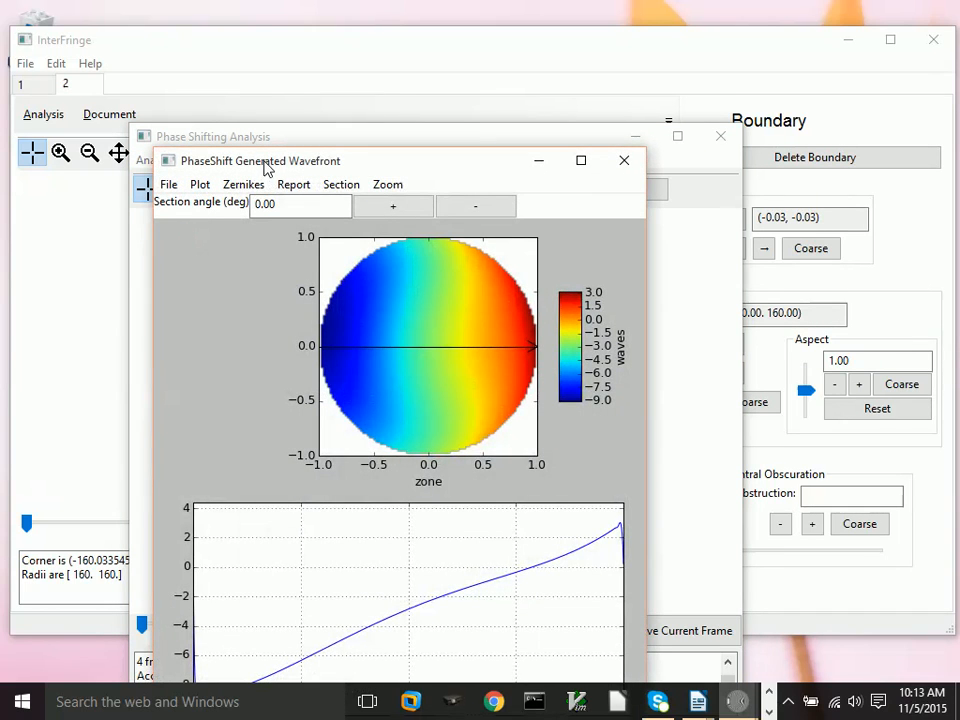
left_click_drag(265, 168, 197, 53)
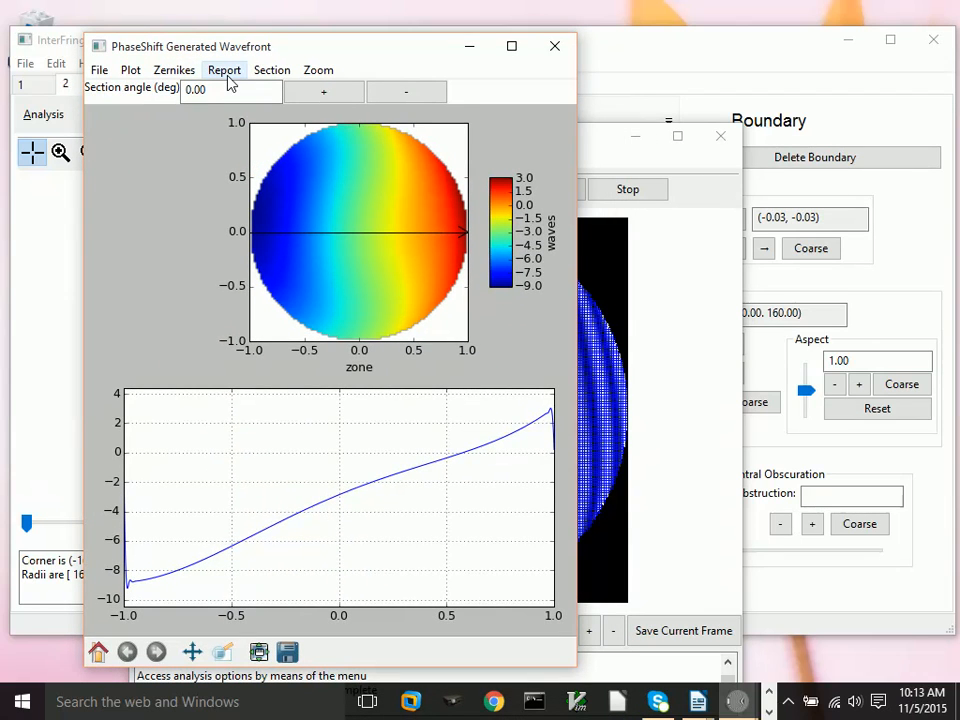
Create a report of the generated wavefront with part number 4-frame_example2 and serial number 000, keeping the MS Word format
left_click(228, 76)
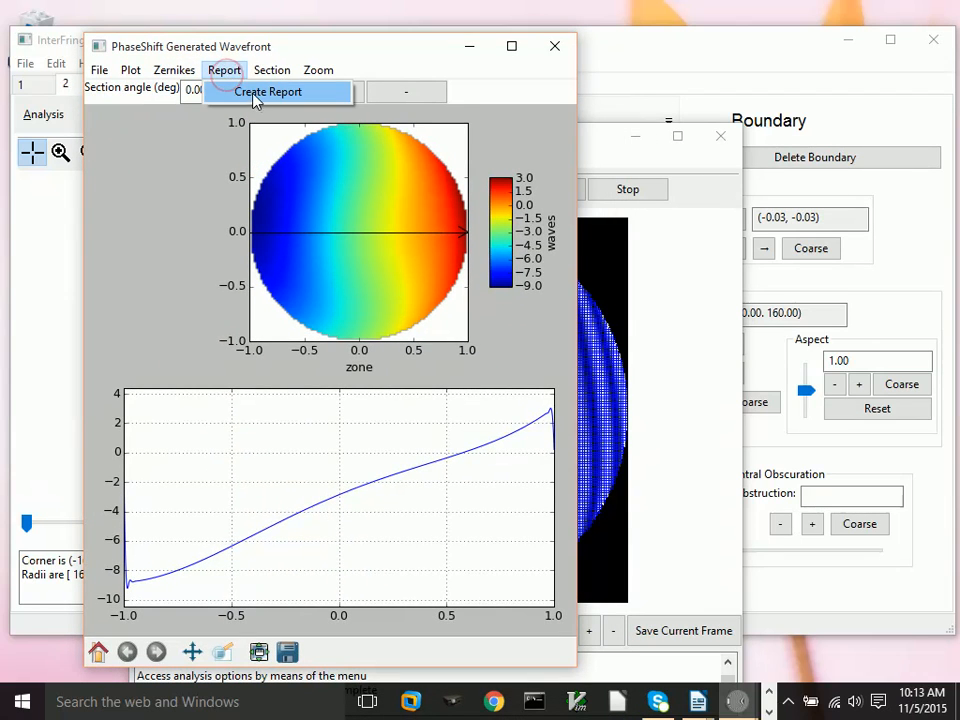
left_click(240, 90)
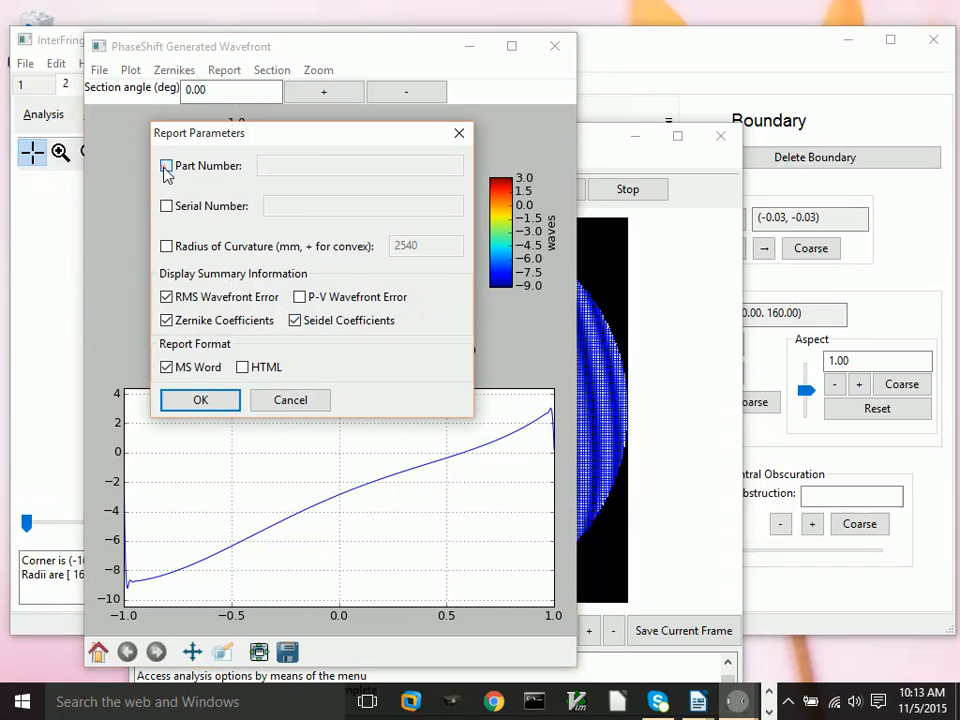
left_click(166, 167)
left_click(292, 164)
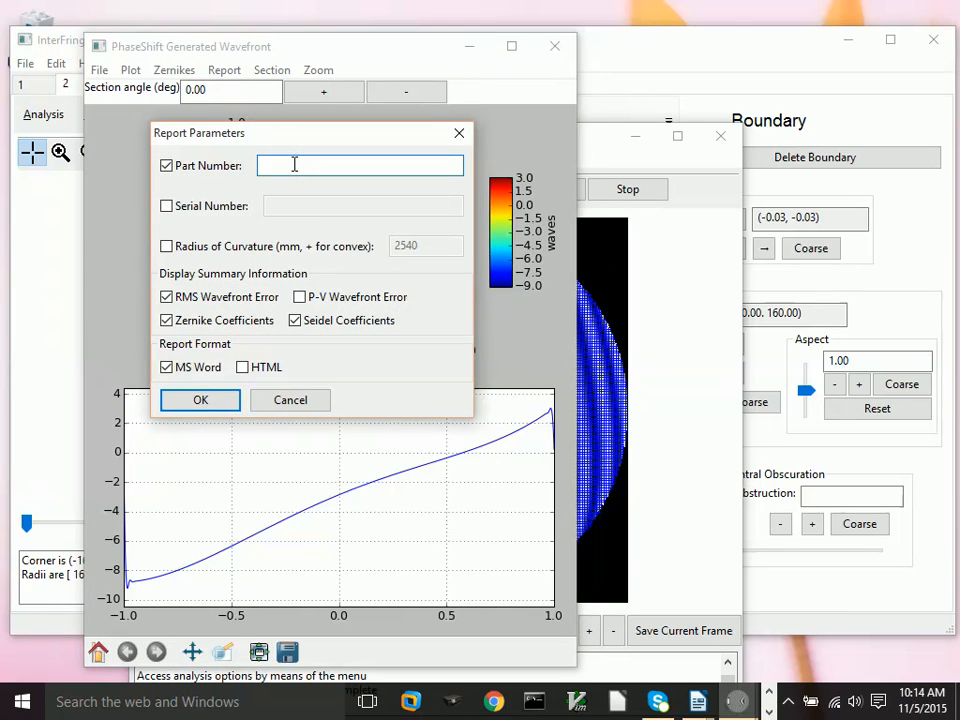
type("4-frame_exap")
type("ple2")
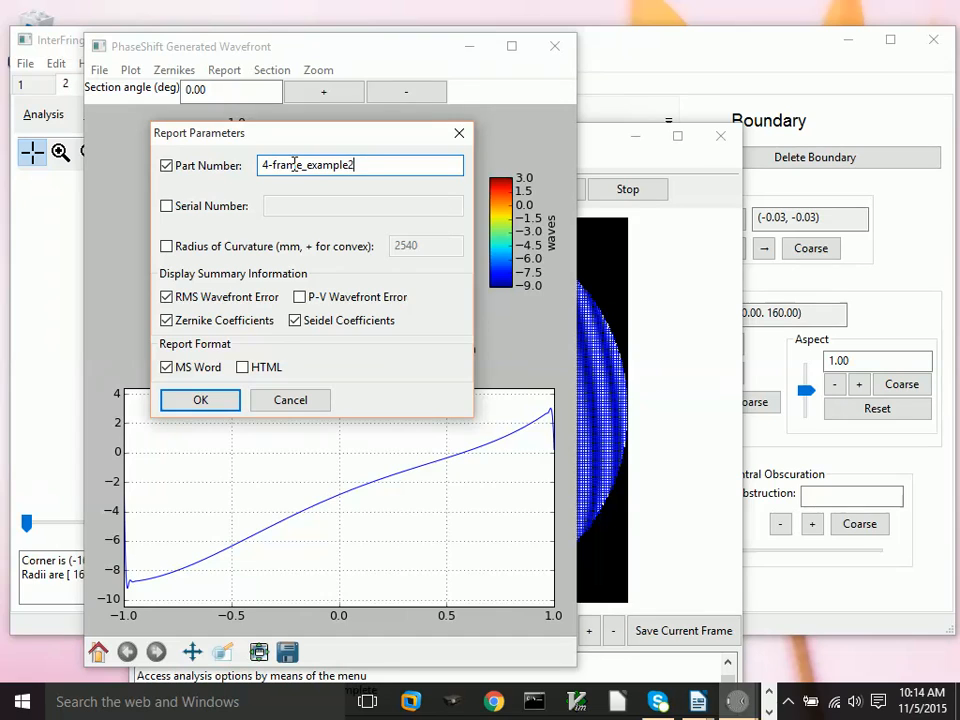
left_click(166, 206)
left_click(268, 206)
type("000")
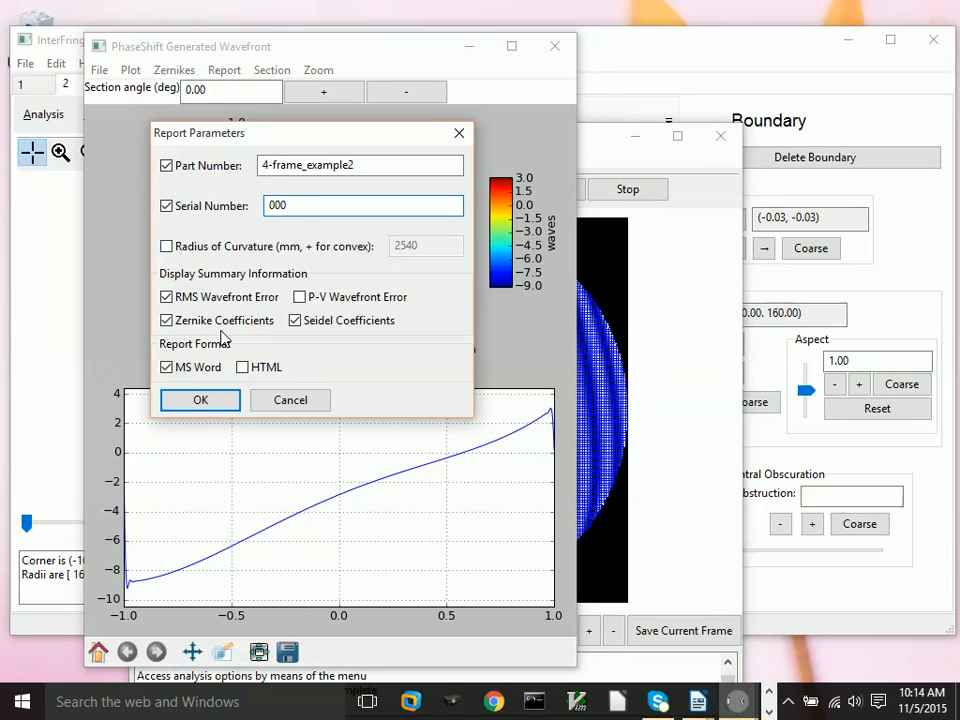
left_click(189, 401)
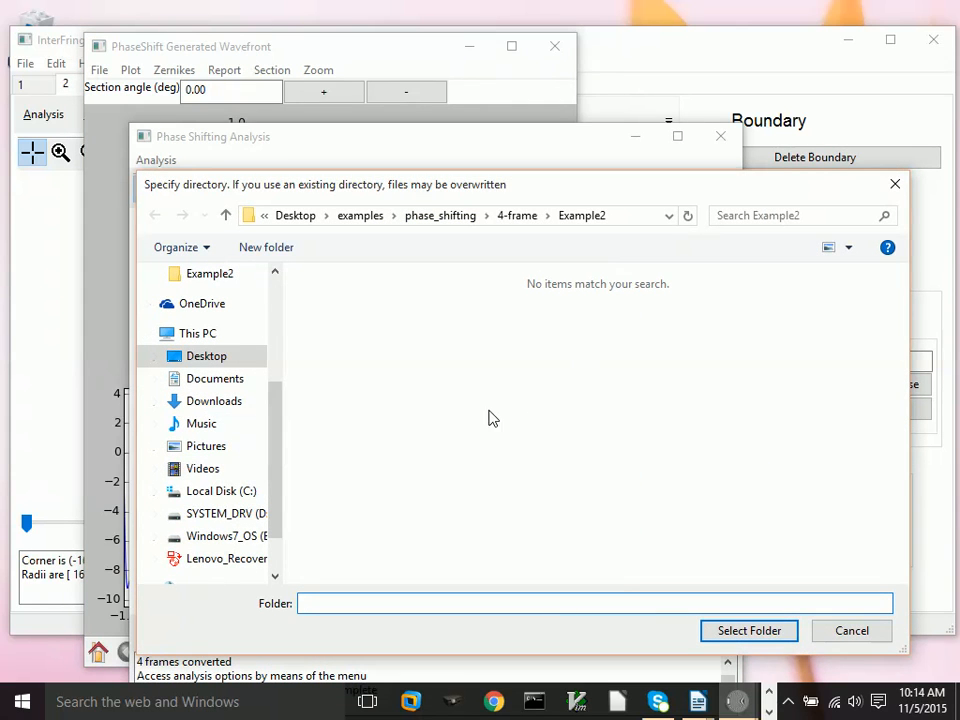
Create a new folder named Report inside the Example2 directory for the report files
right_click(395, 350)
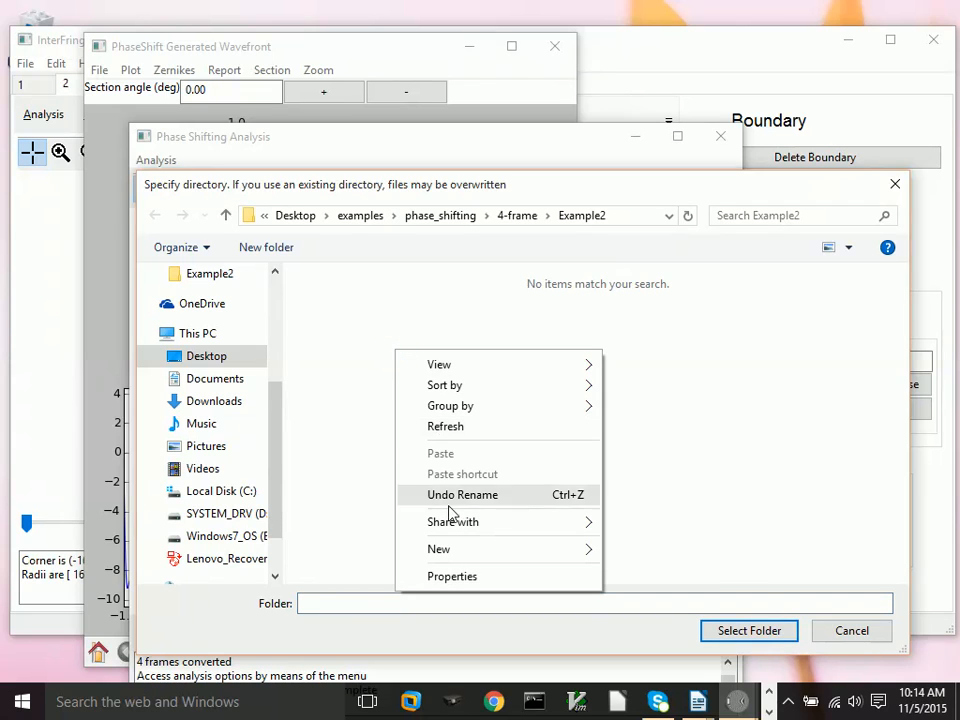
mouse_move(465, 561)
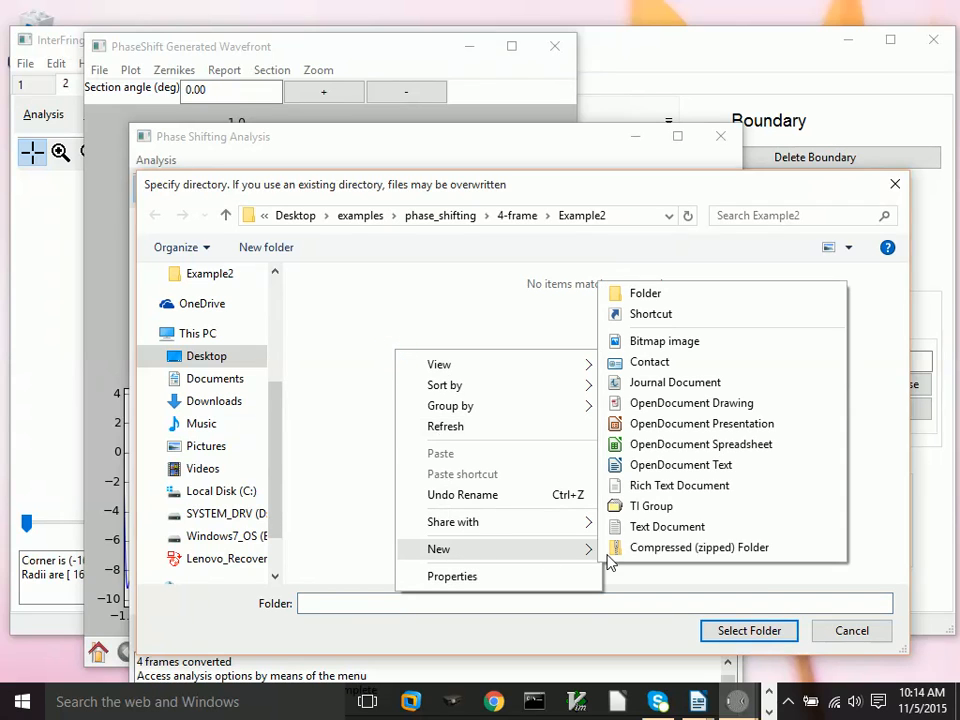
left_click(656, 298)
type("Report")
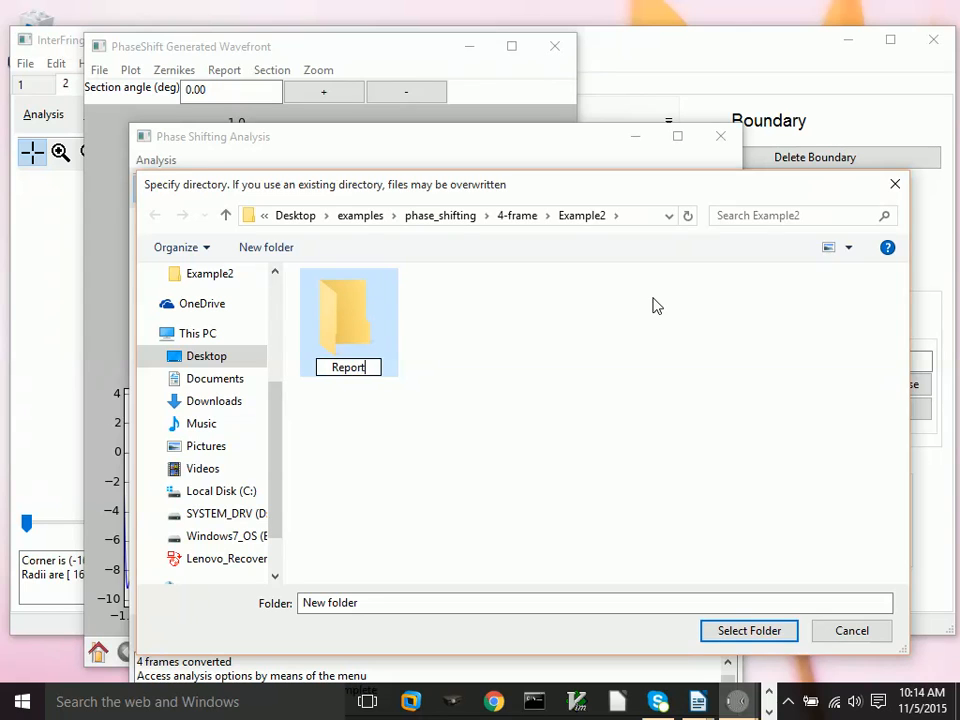
key("Return")
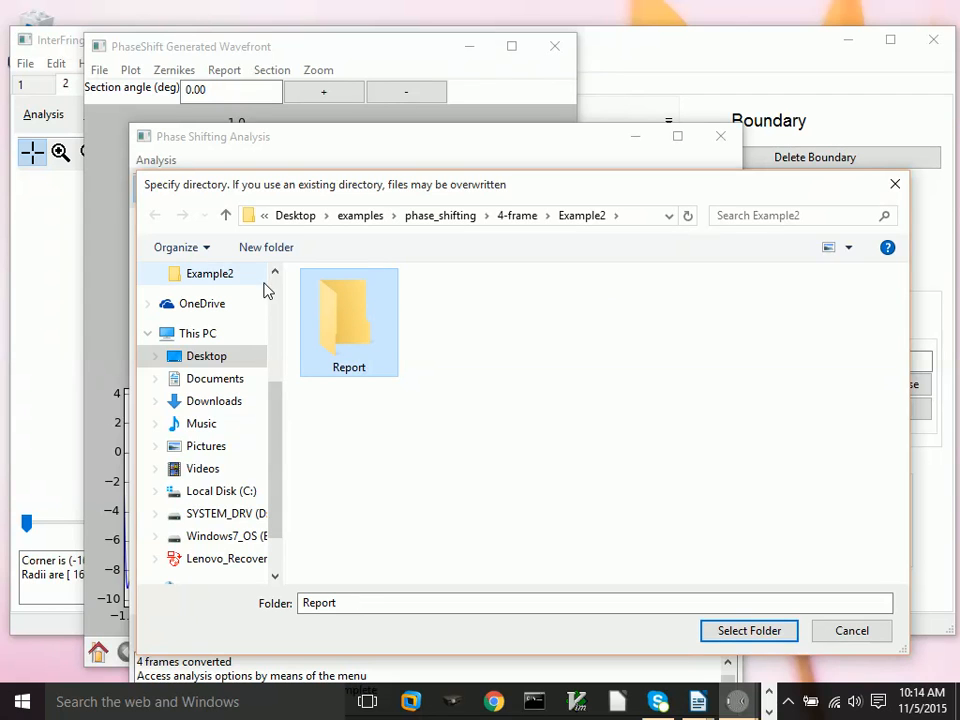
Choose the Report folder as the output directory and save the report there as Report.docx
double_click(339, 336)
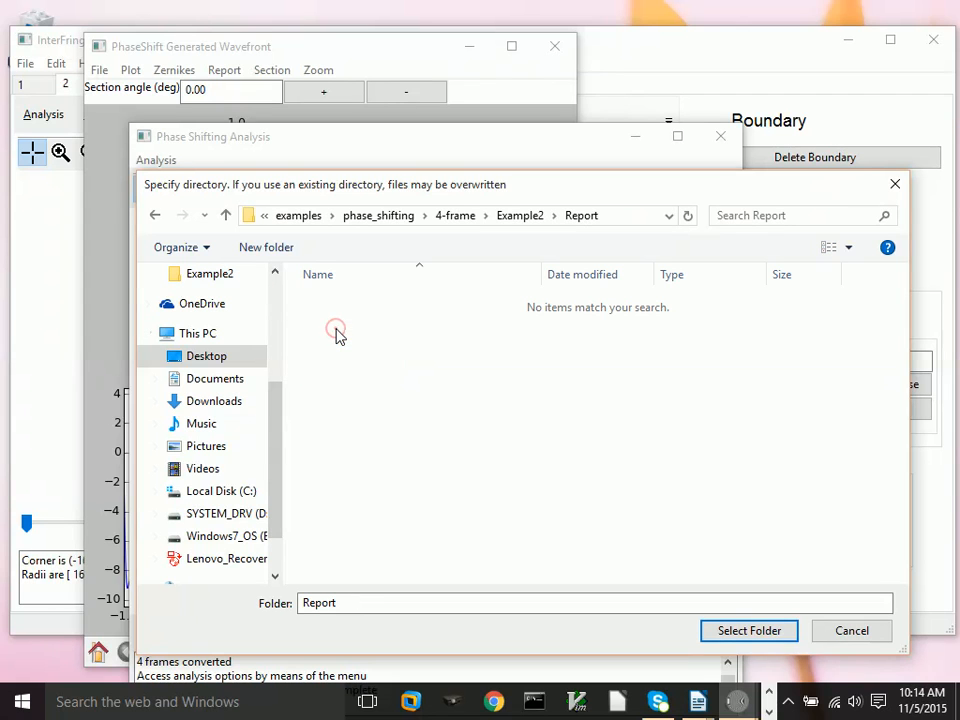
left_click(770, 630)
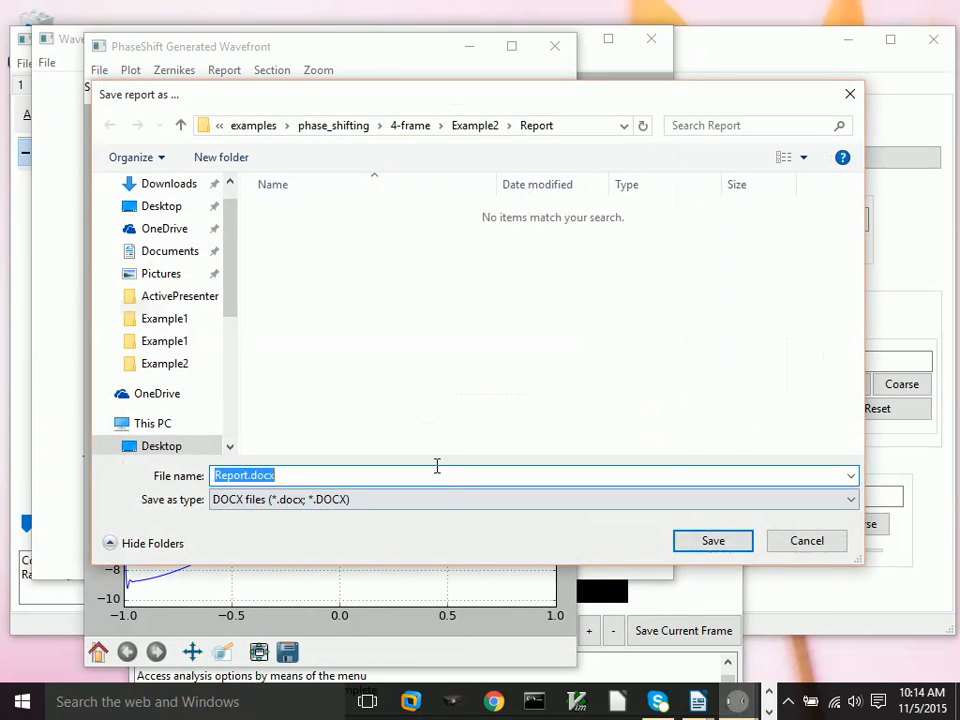
left_click(716, 542)
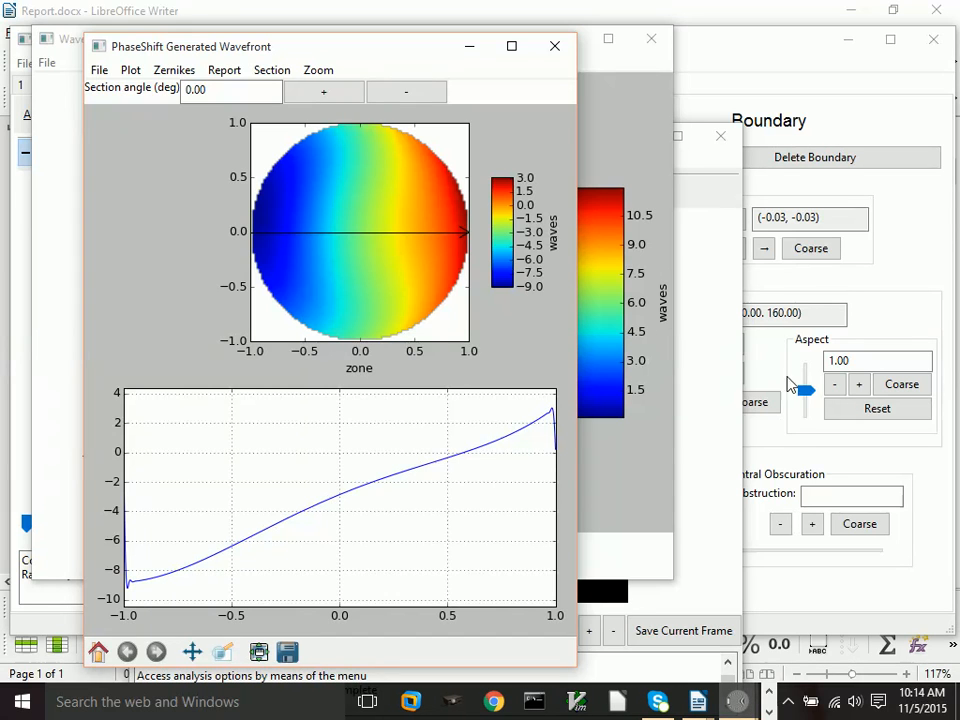
Switch to Report.docx in LibreOffice Writer and fit the view to the page width to examine the report
left_click(88, 15)
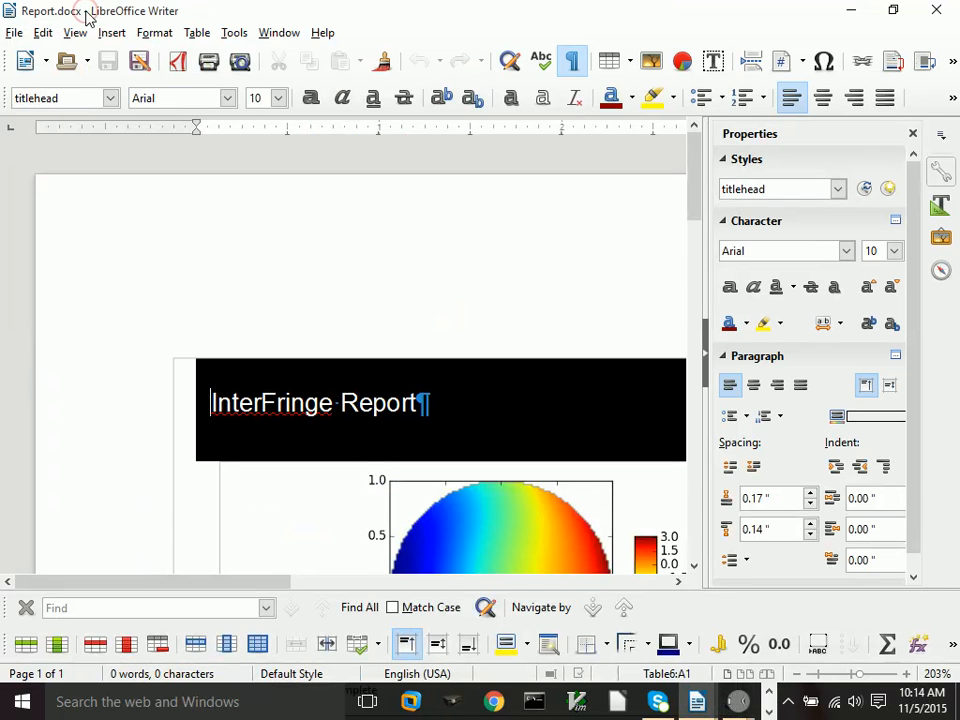
left_click(43, 34)
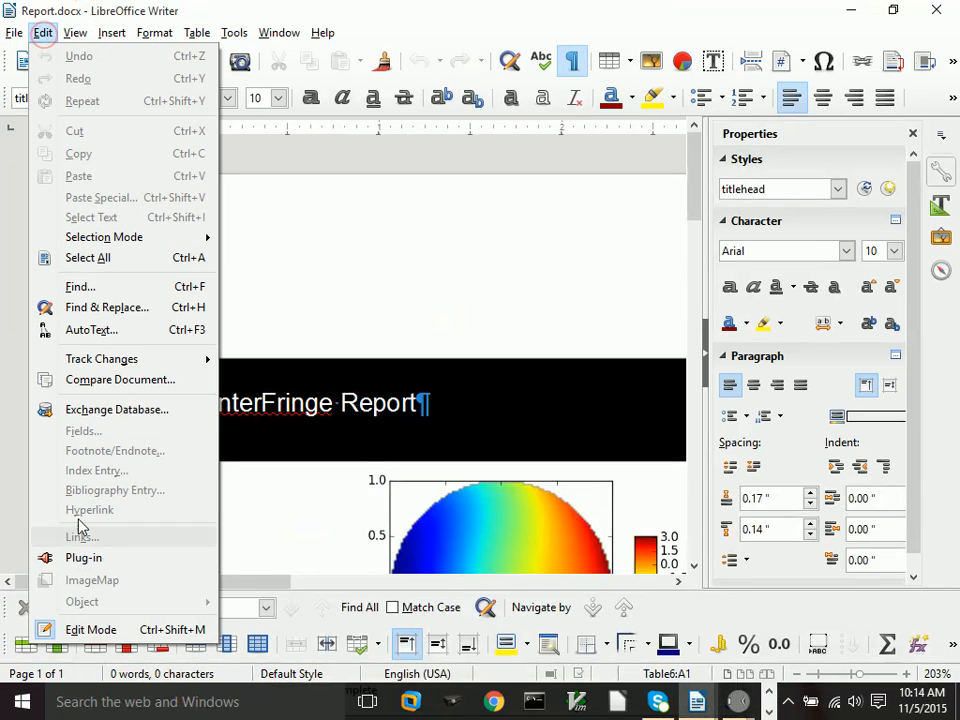
mouse_move(75, 33)
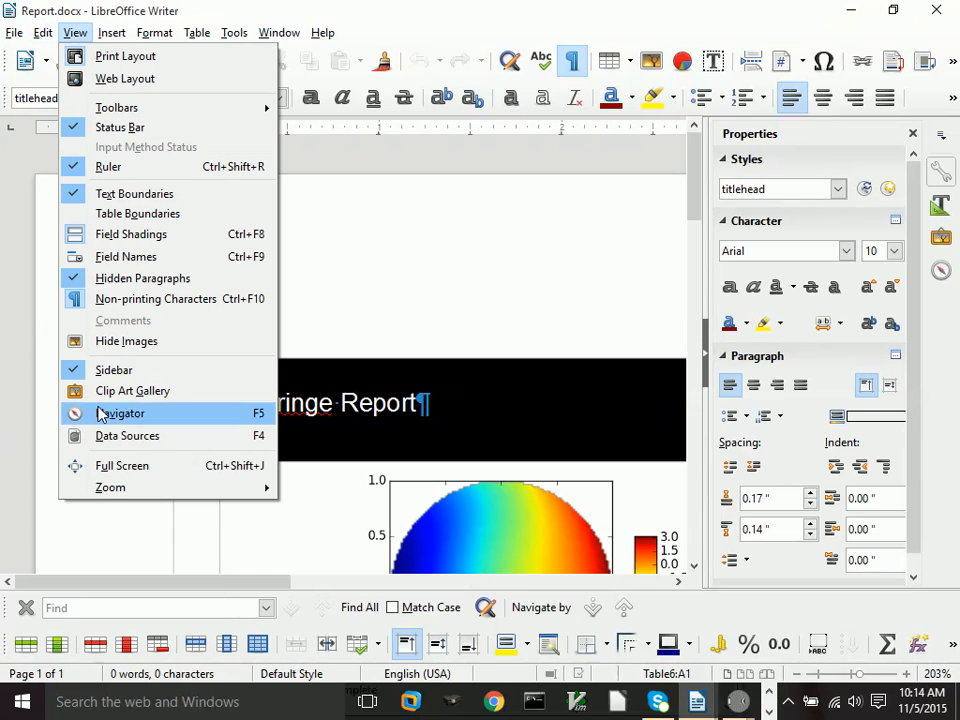
mouse_move(133, 495)
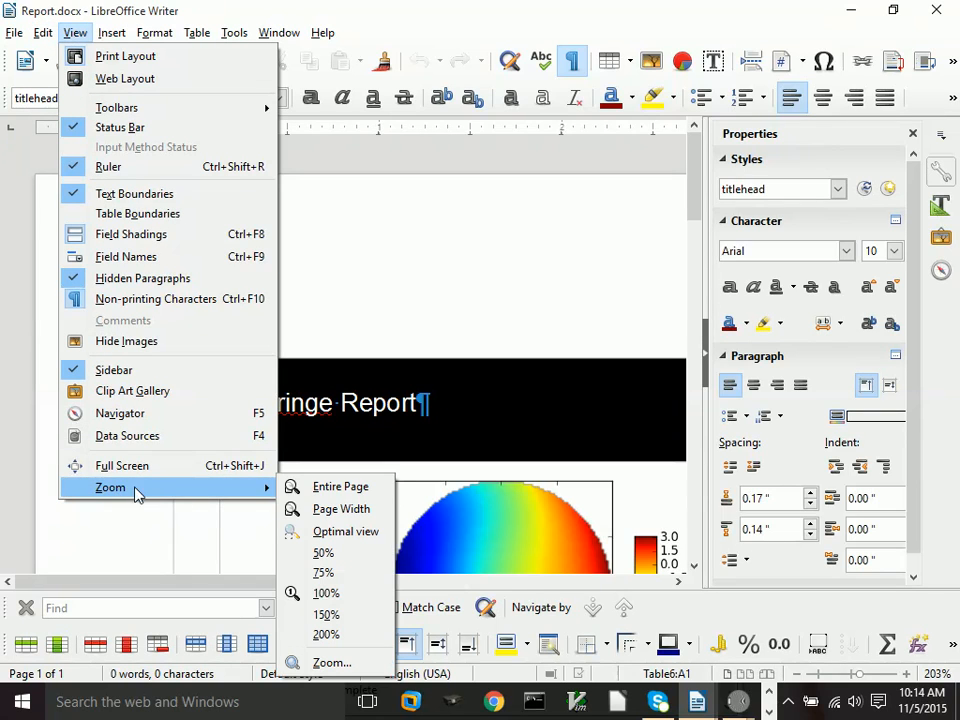
left_click(356, 511)
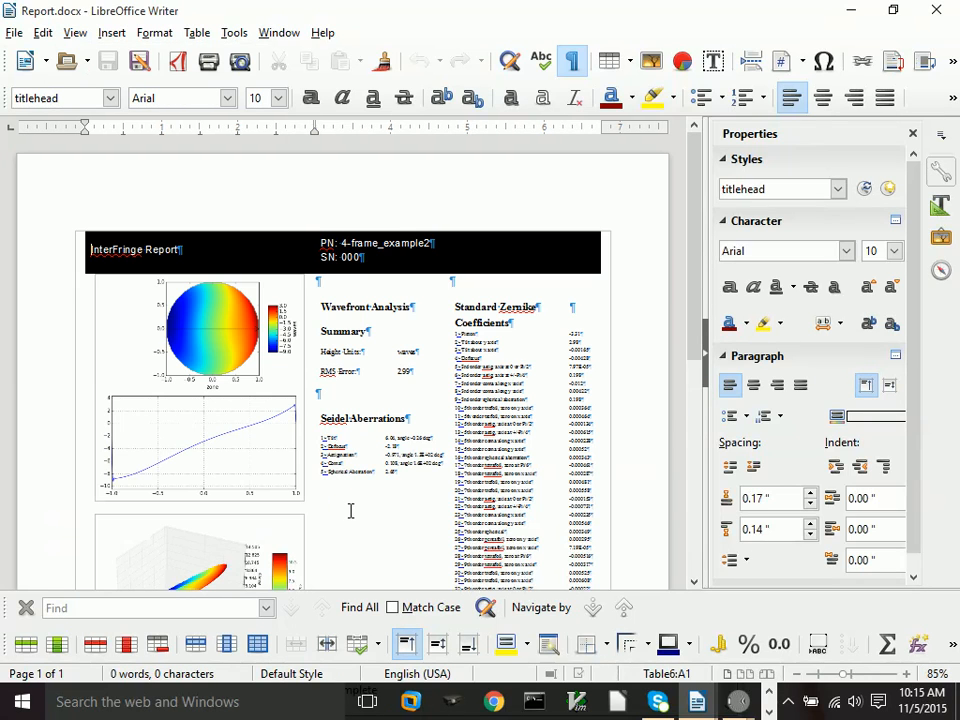